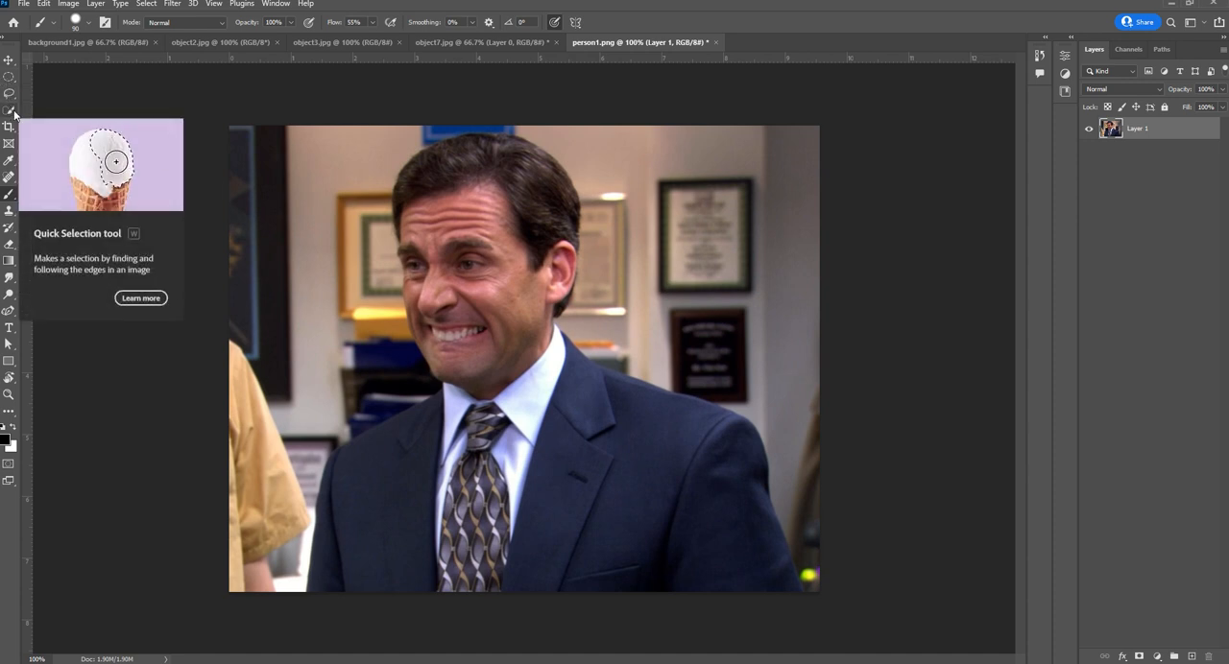
# Select the man in person1.png automatically with the Select Subject command
pyautogui.click(146, 4)
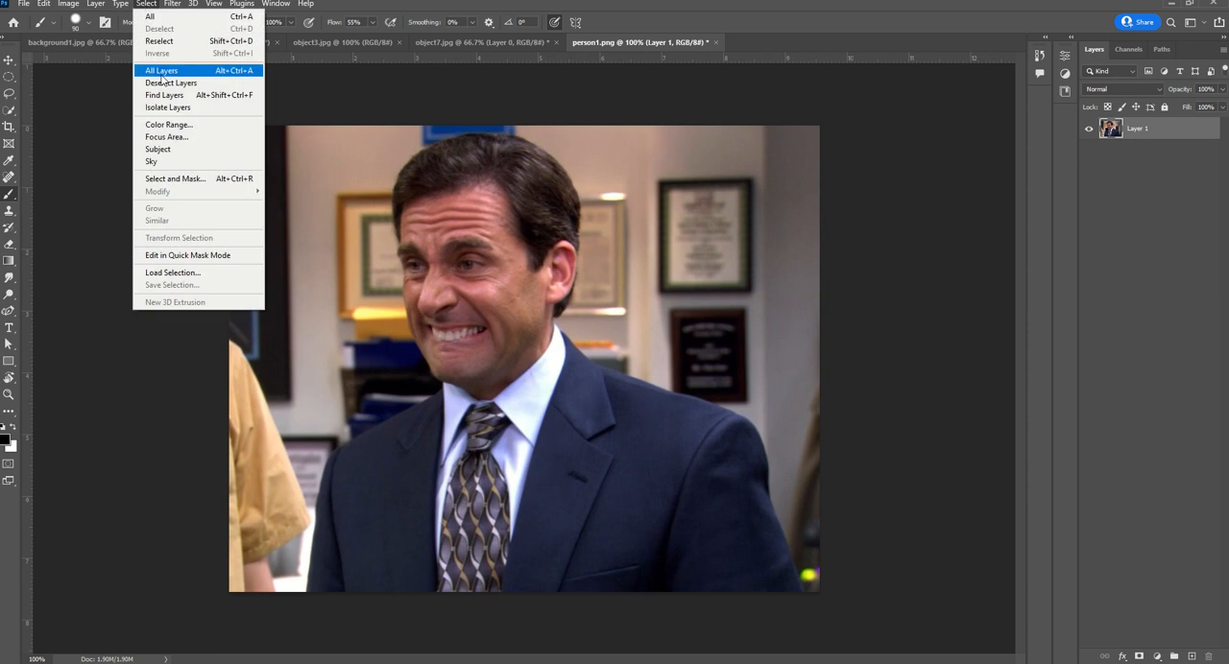
pyautogui.click(171, 151)
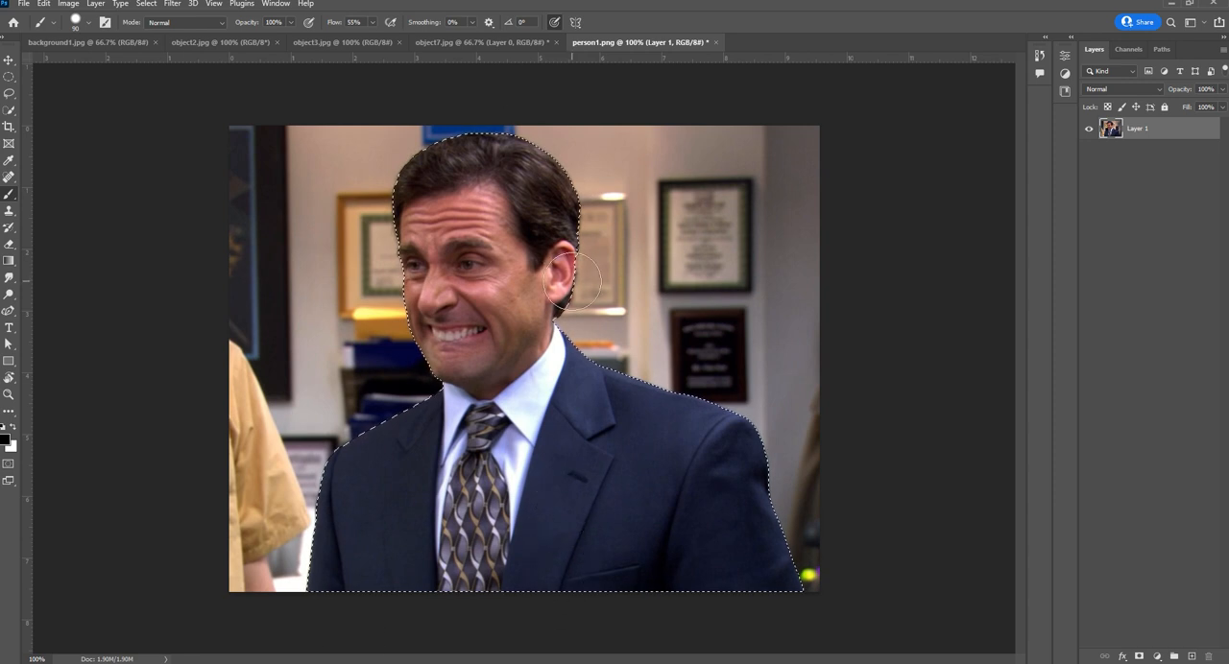
# Touch up the selection edge beside the man's ear using the Lasso tool in add-to-selection mode, and check the whole outline
pyautogui.hotkey('ctrl', '+')
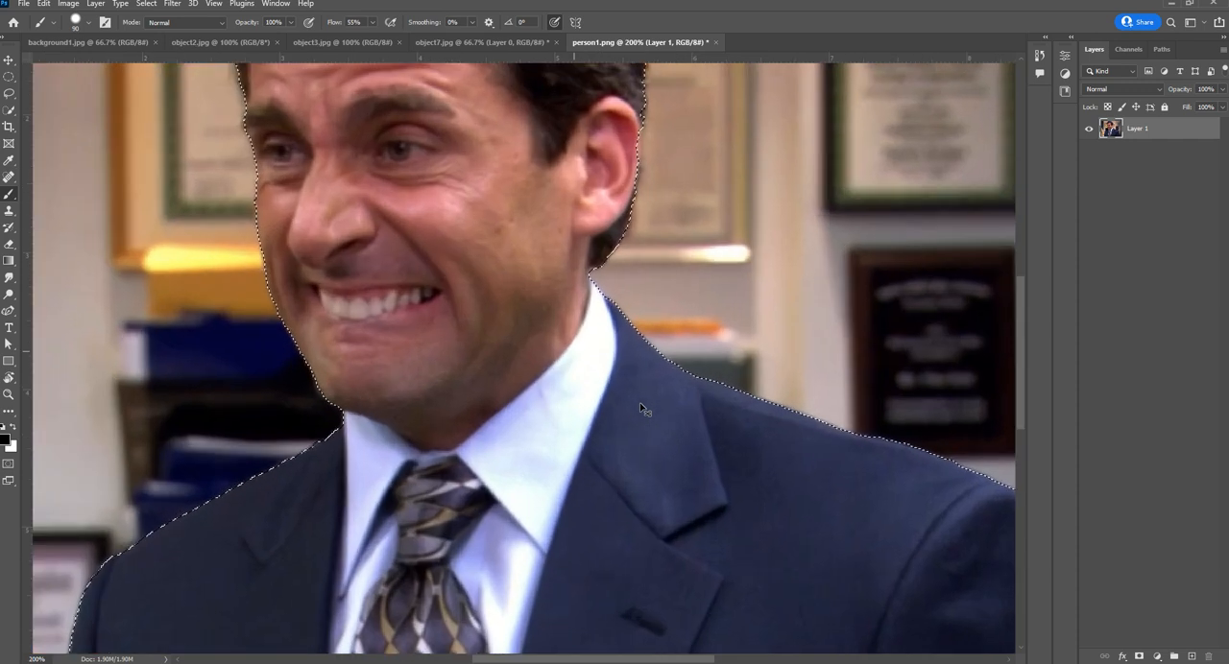
pyautogui.hotkey('ctrl', '+')
pyautogui.scroll(5, 614, 379)
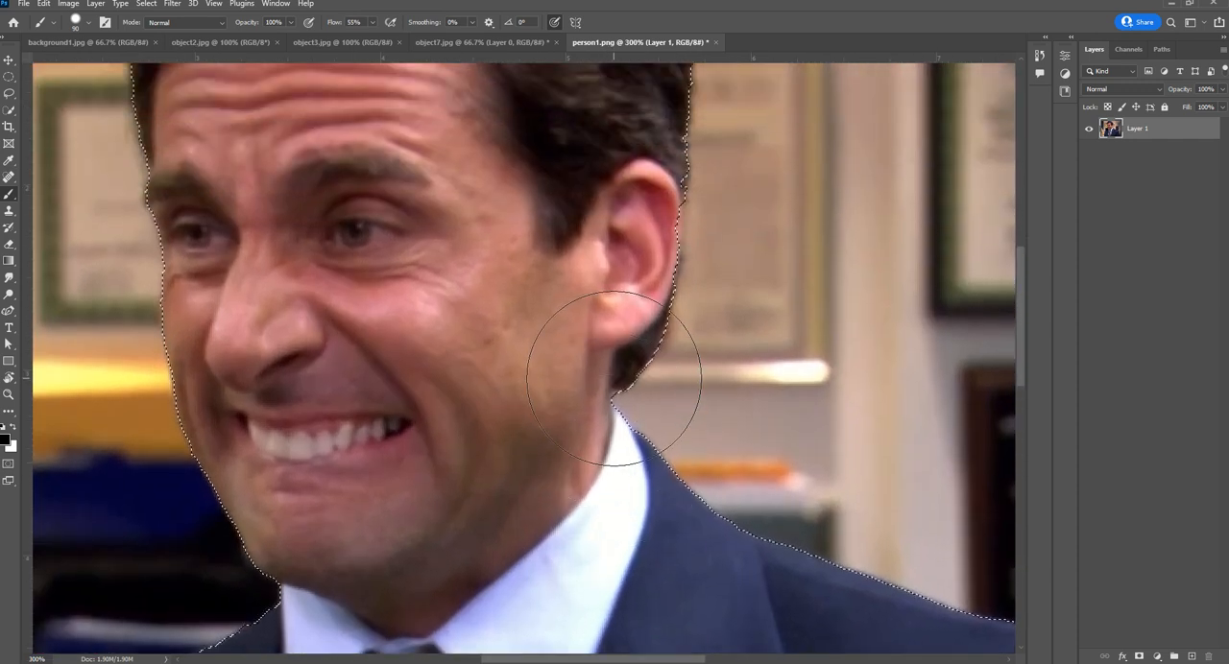
pyautogui.scroll(1, 615, 377)
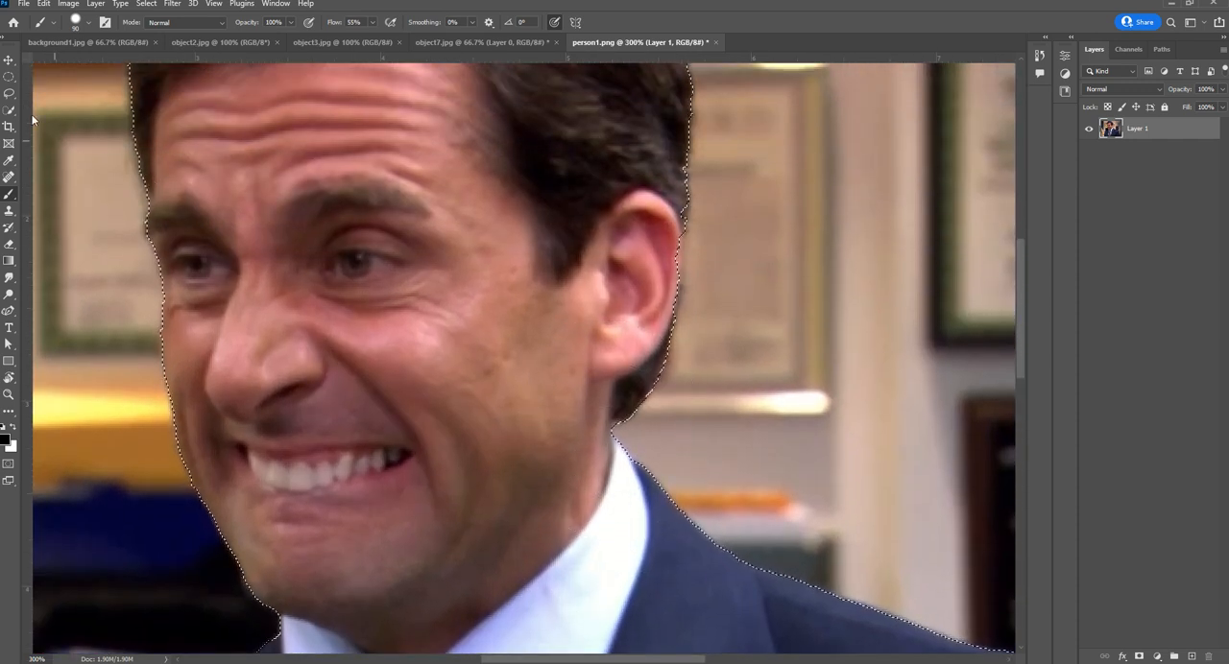
pyautogui.click(8, 95)
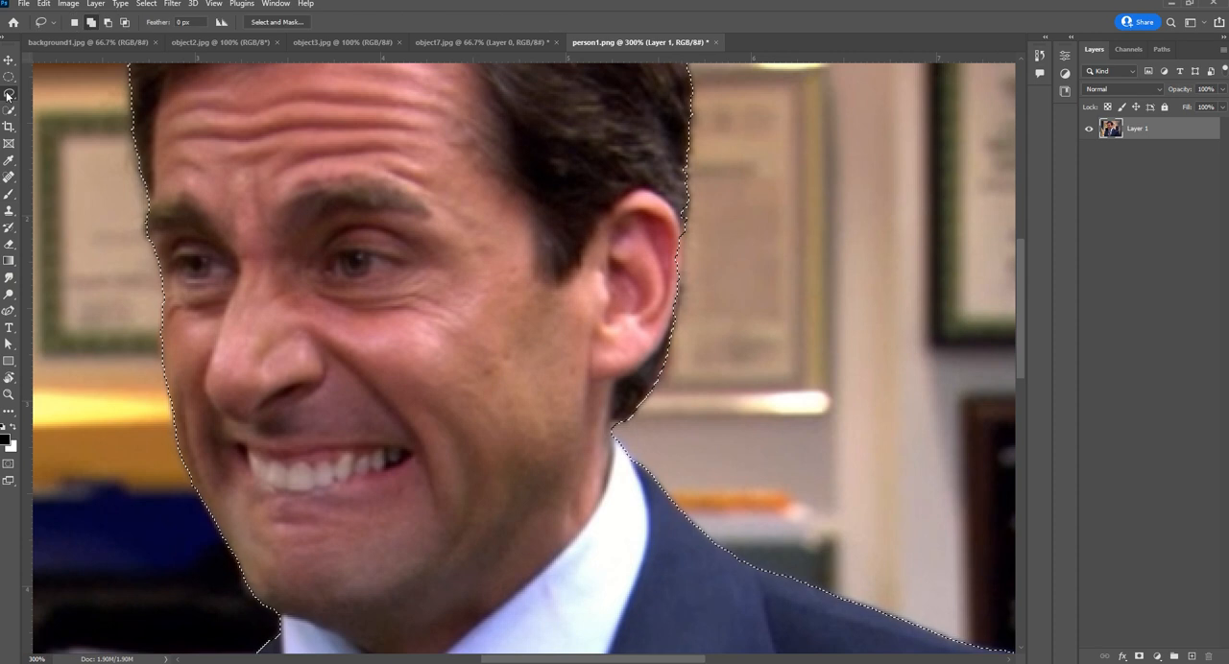
pyautogui.click(92, 21)
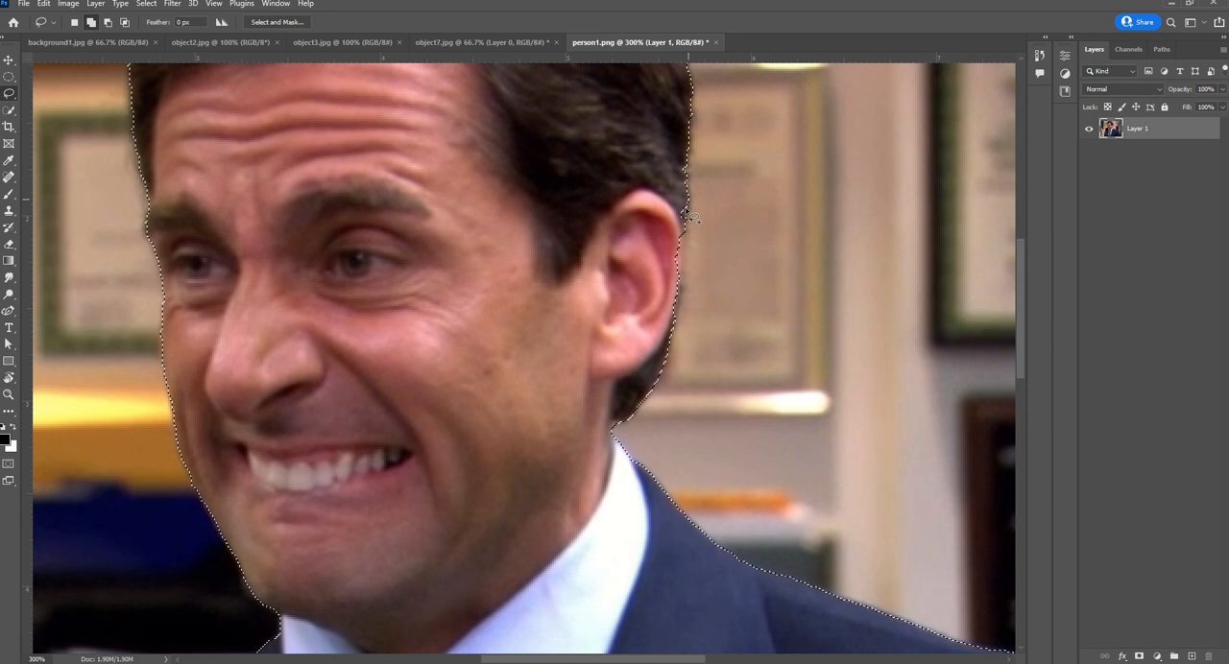
pyautogui.moveTo(686, 205)
pyautogui.mouseDown()
pyautogui.moveTo(676, 299)
pyautogui.moveTo(672, 192)
pyautogui.moveTo(688, 204)
pyautogui.mouseUp()
pyautogui.scroll(1, 563, 288)
pyautogui.scroll(6, 560, 287)
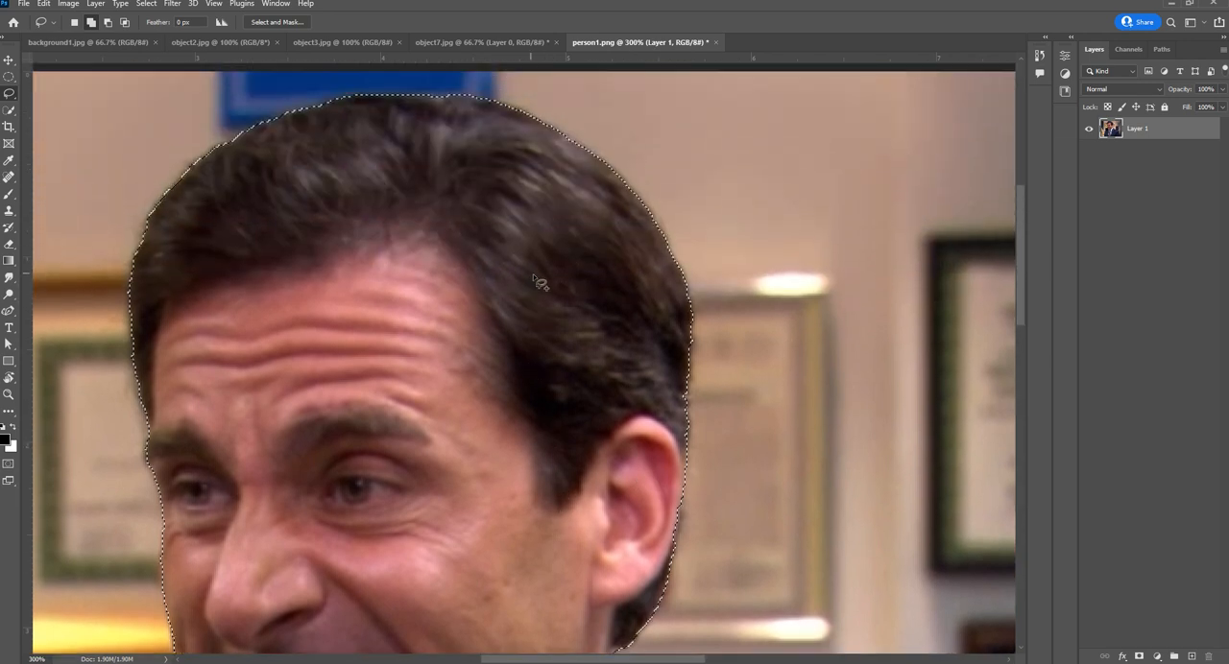
pyautogui.scroll(-20, 554, 293)
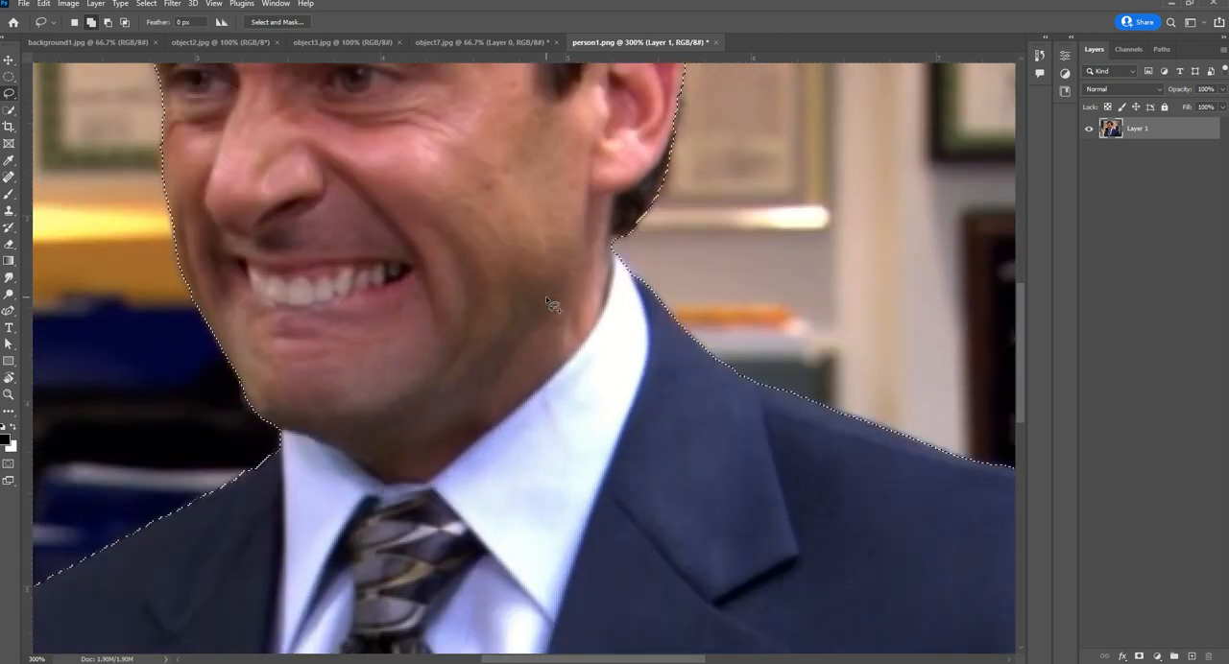
pyautogui.scroll(-5, 554, 304)
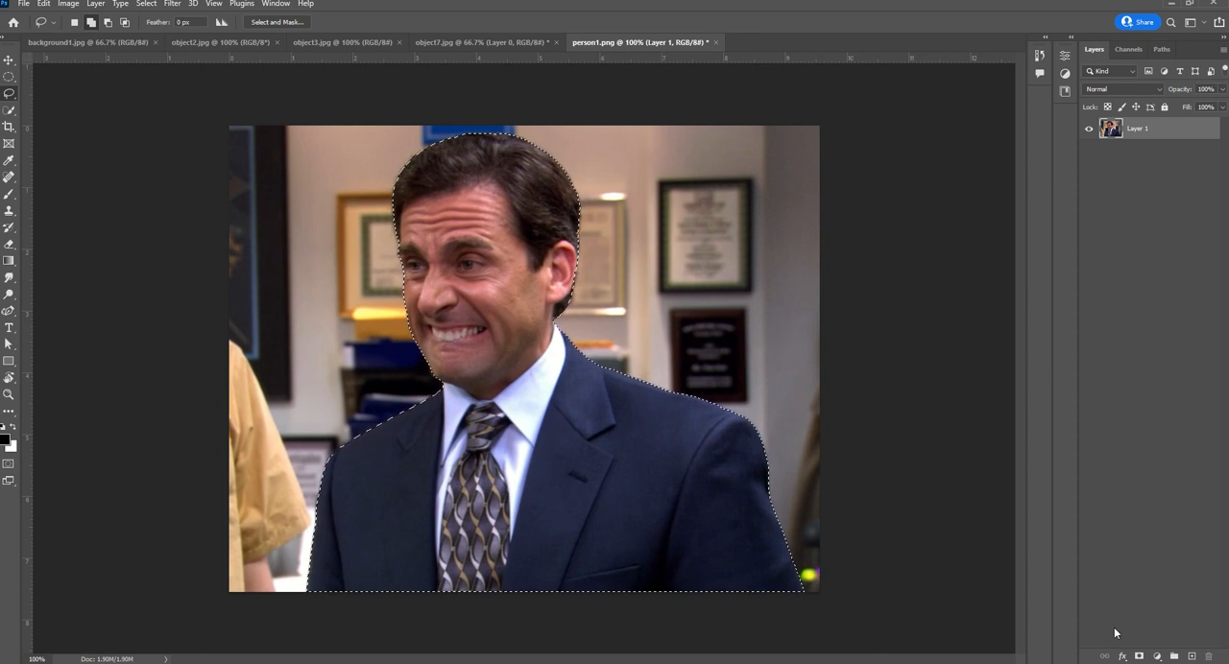
# Add a layer mask to Layer 1 from the man's selection and make the mask the editing target
pyautogui.click(1139, 655)
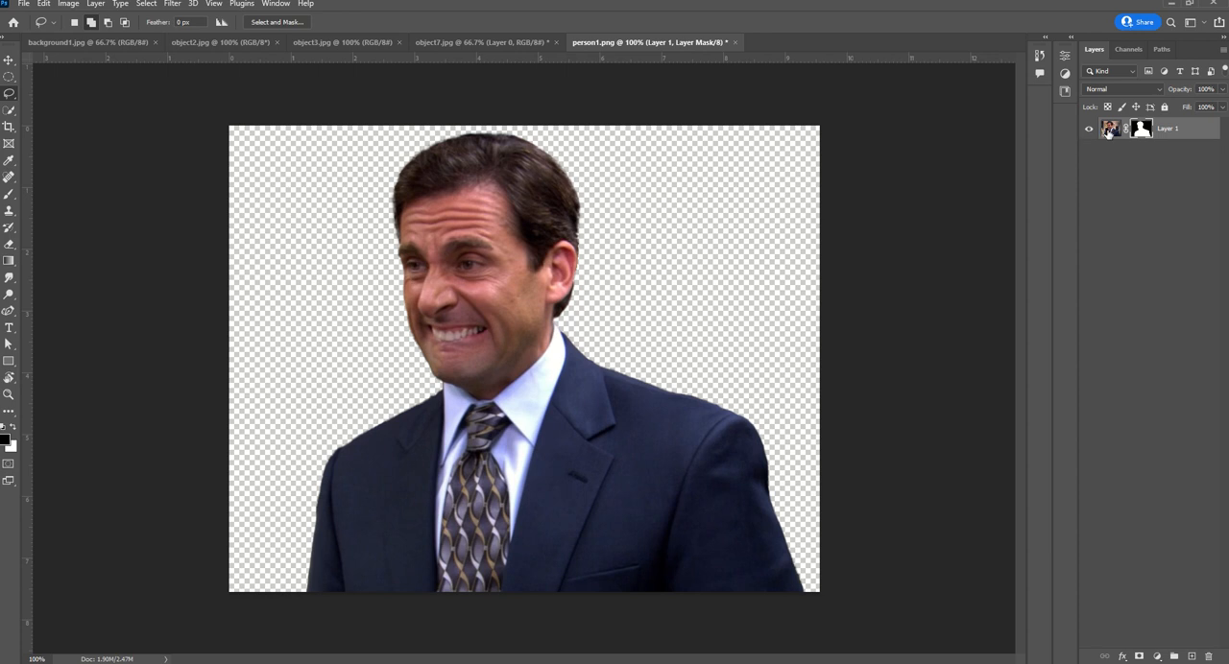
pyautogui.click(1112, 134)
pyautogui.click(1140, 133)
# Brush a white diagonal stroke and a black one across the layer mask, then undo both strokes
pyautogui.click(12, 198)
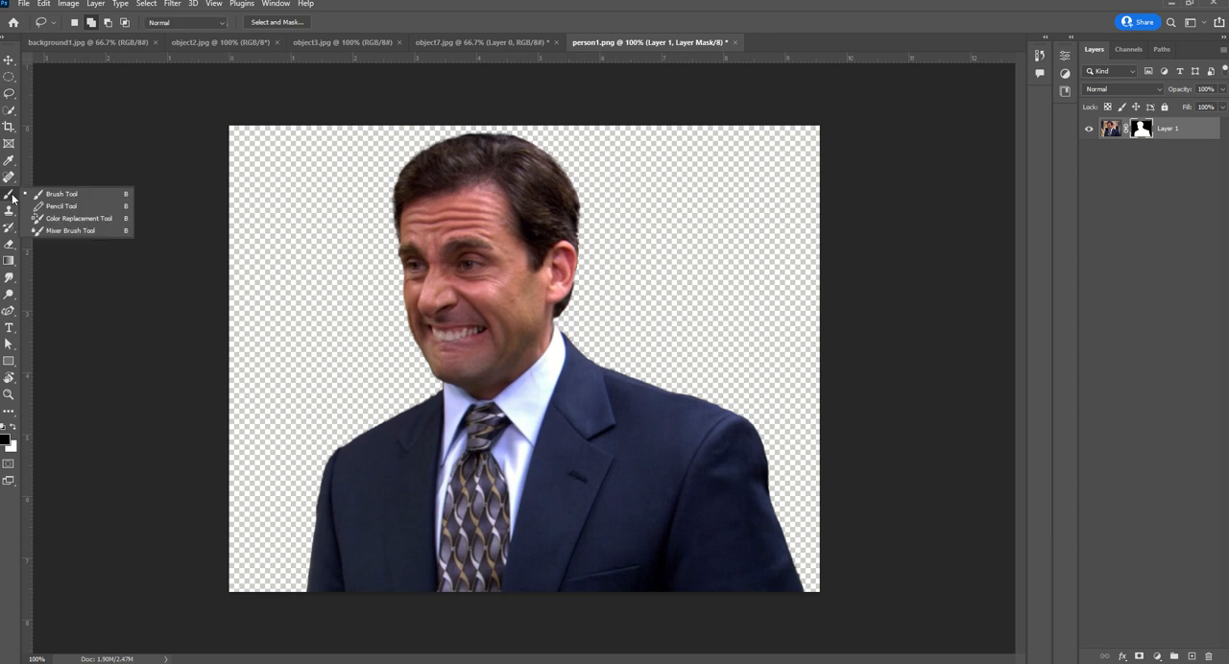
pyautogui.click(81, 197)
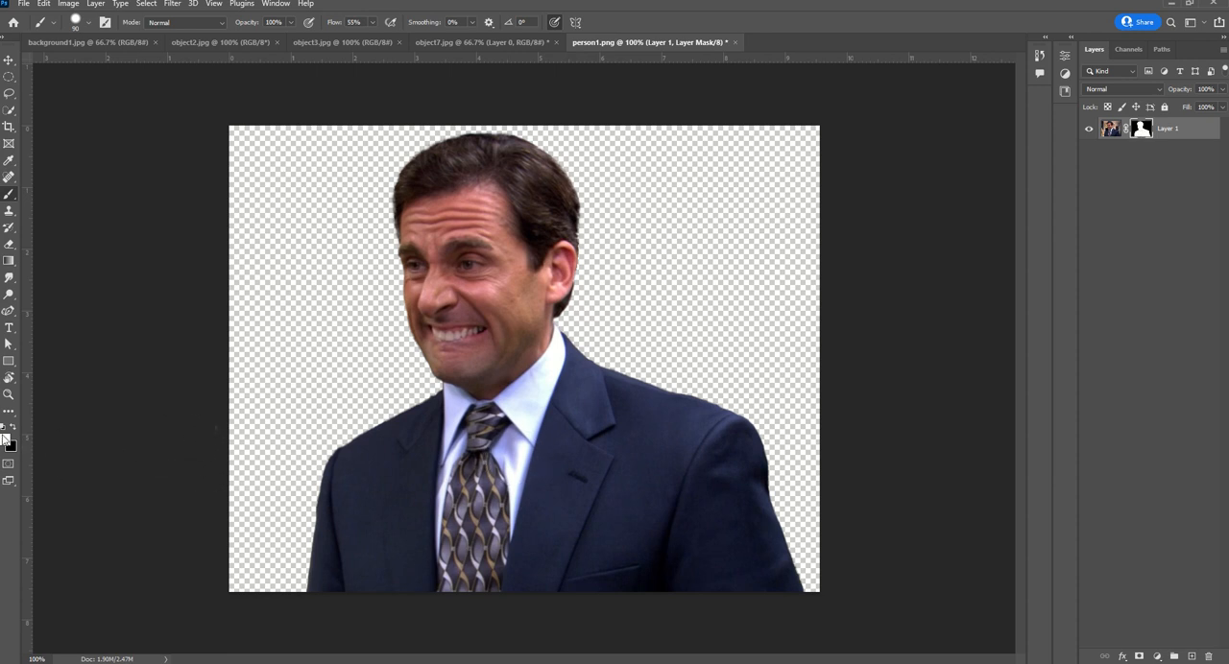
pyautogui.moveTo(199, 453)
pyautogui.mouseDown()
pyautogui.moveTo(439, 338)
pyautogui.moveTo(835, 201)
pyautogui.mouseUp()
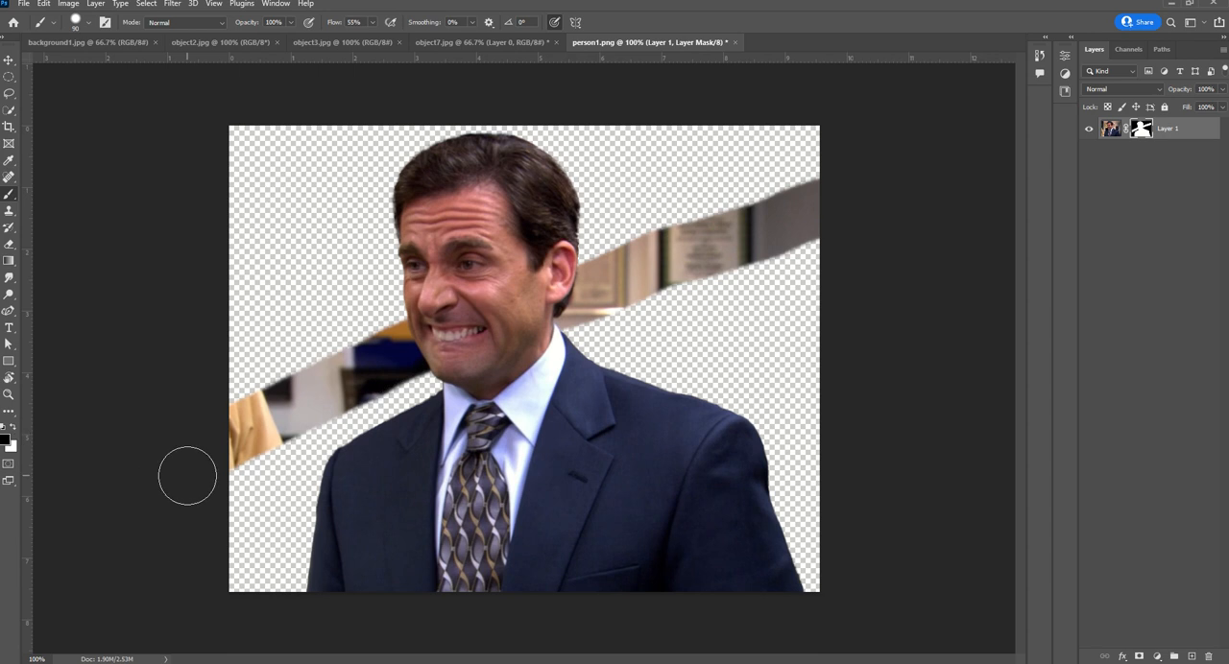
pyautogui.moveTo(212, 451)
pyautogui.mouseDown()
pyautogui.moveTo(348, 392)
pyautogui.moveTo(814, 261)
pyautogui.moveTo(846, 242)
pyautogui.moveTo(835, 199)
pyautogui.moveTo(459, 311)
pyautogui.moveTo(204, 421)
pyautogui.mouseUp()
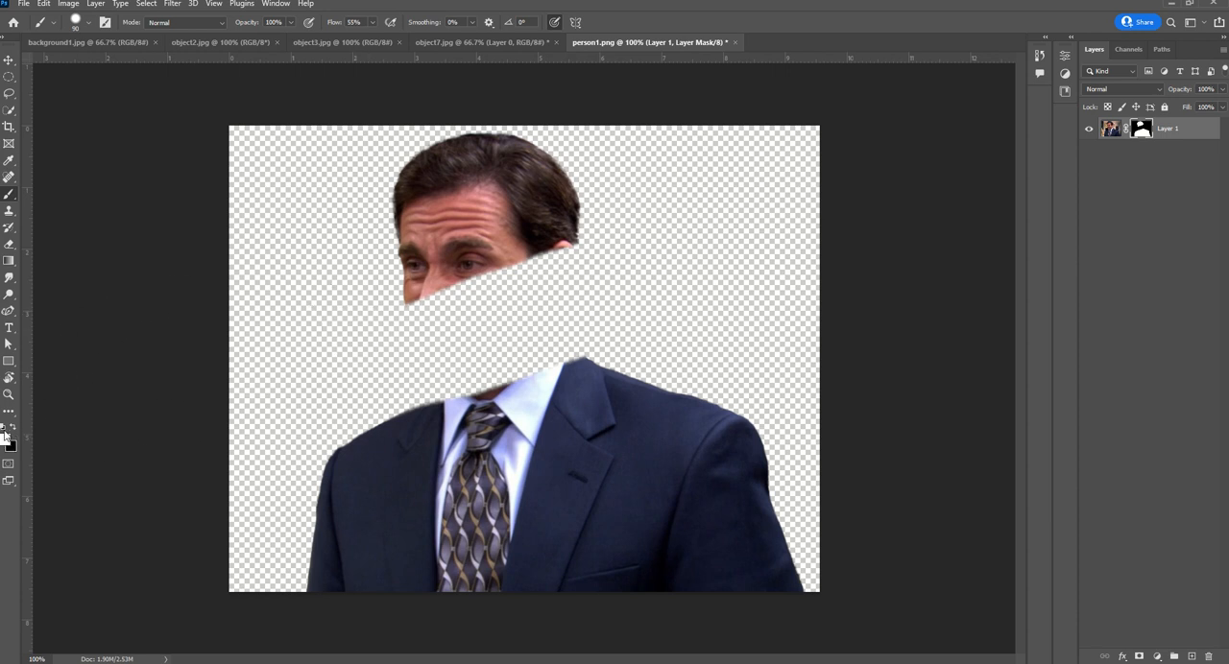
pyautogui.hotkey('ctrl', 'z')
pyautogui.hotkey('ctrl', 'z')
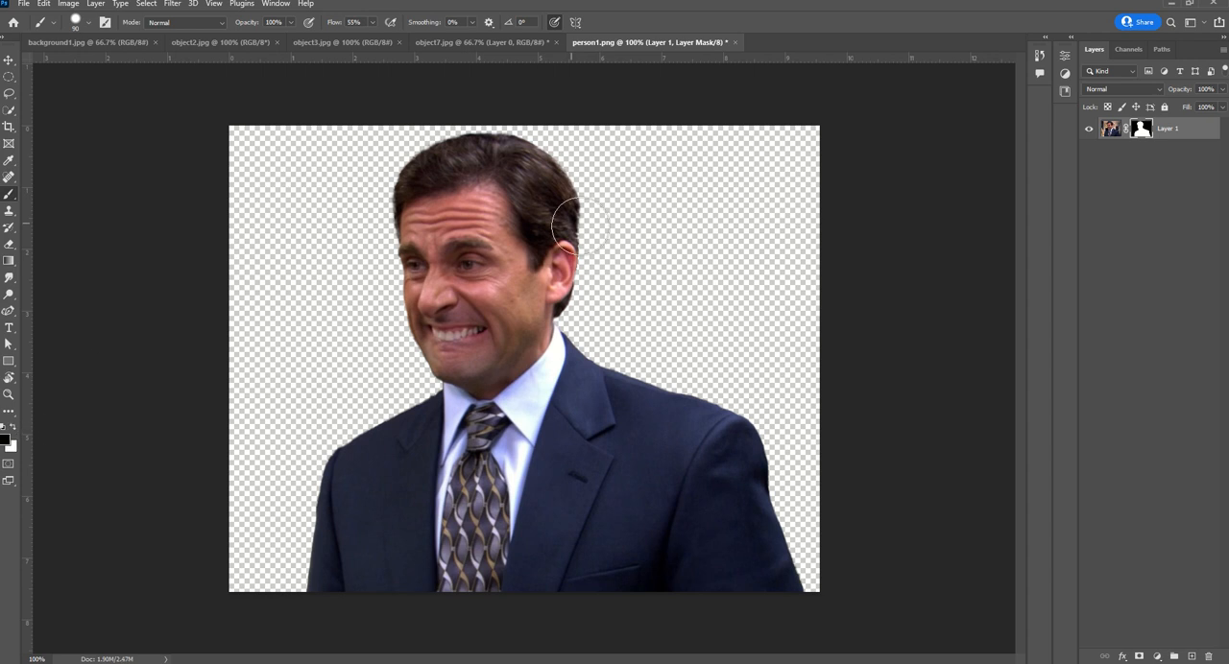
# Paint black on the mask over the man's hair and forehead, then undo those strokes
pyautogui.moveTo(582, 211); pyautogui.dragTo(426, 209)
pyautogui.moveTo(544, 195)
pyautogui.mouseDown()
pyautogui.moveTo(377, 167)
pyautogui.moveTo(507, 140)
pyautogui.mouseUp()
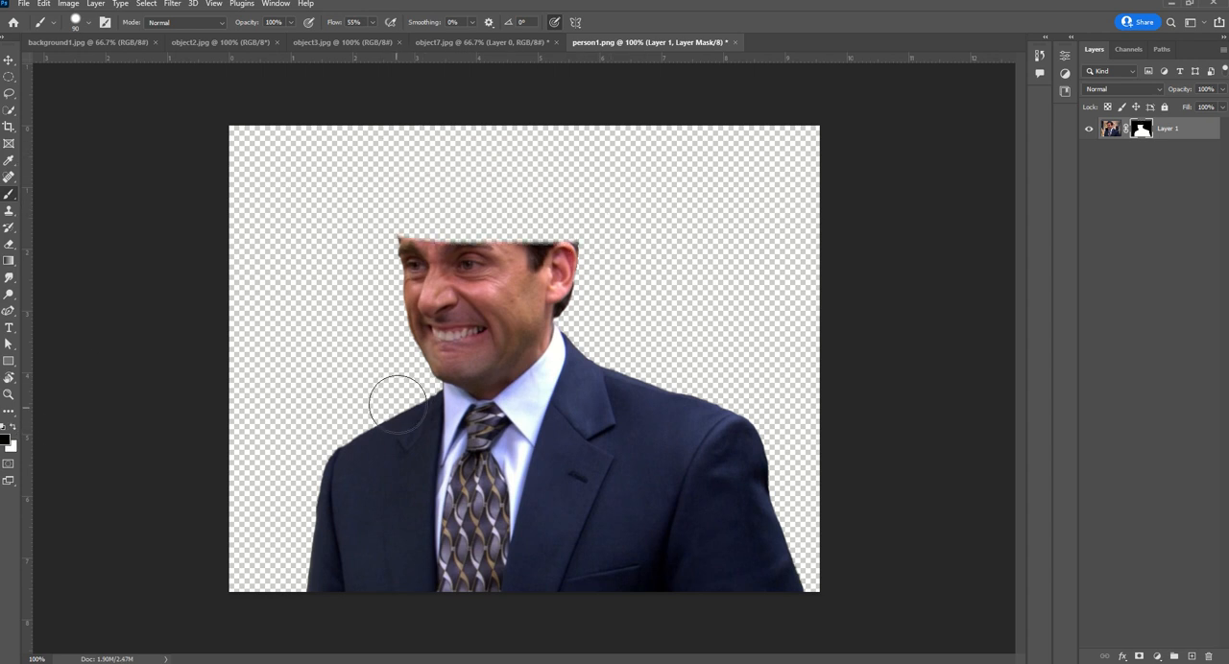
pyautogui.hotkey('ctrl', 'z')
pyautogui.hotkey('ctrl', 'z')
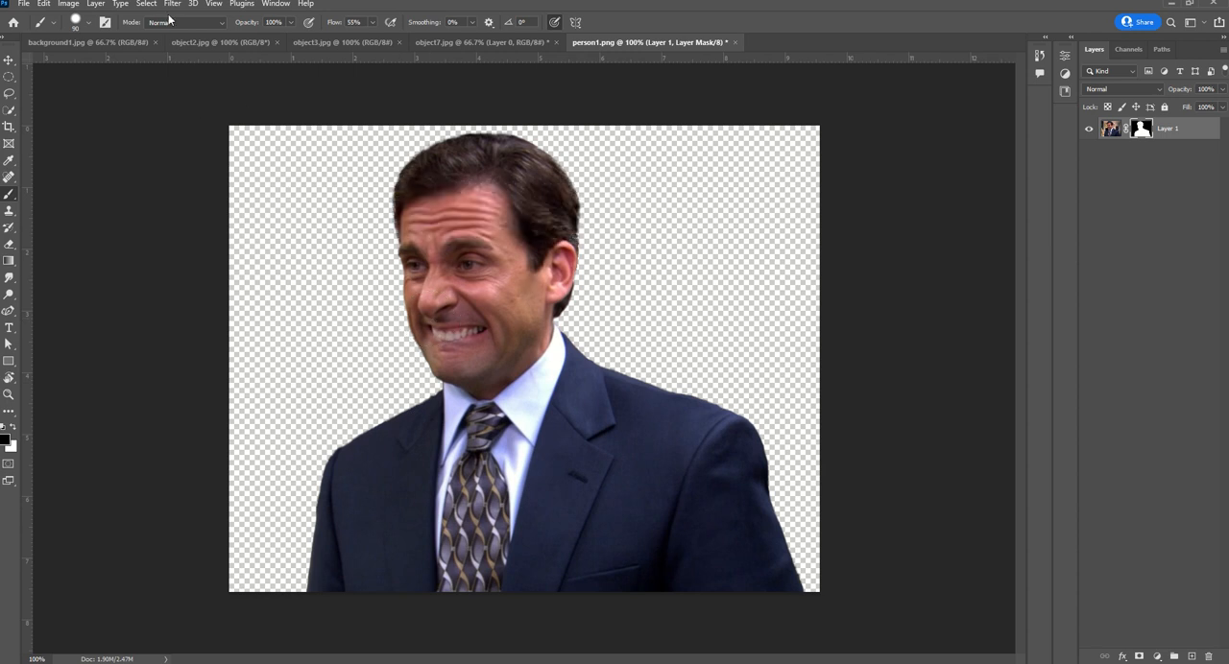
# Set the brush hardness to maximum and paint black on the mask along the edge of the hair and forehead opposite the ear
pyautogui.click(90, 23)
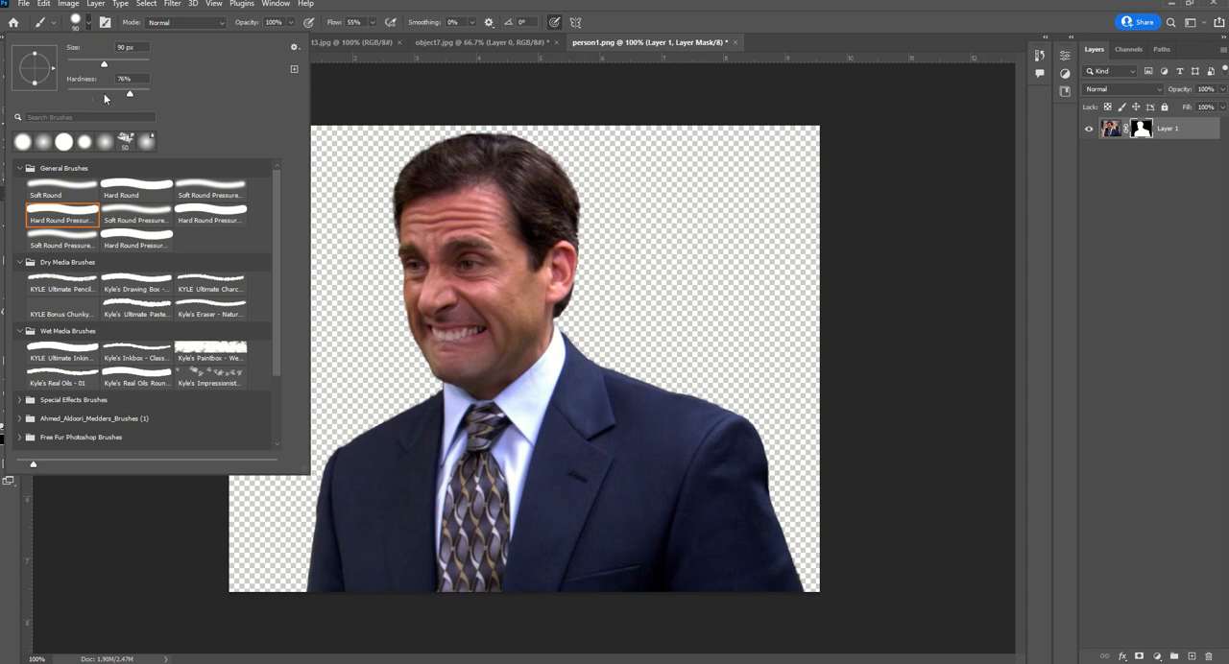
pyautogui.moveTo(131, 94); pyautogui.dragTo(162, 94)
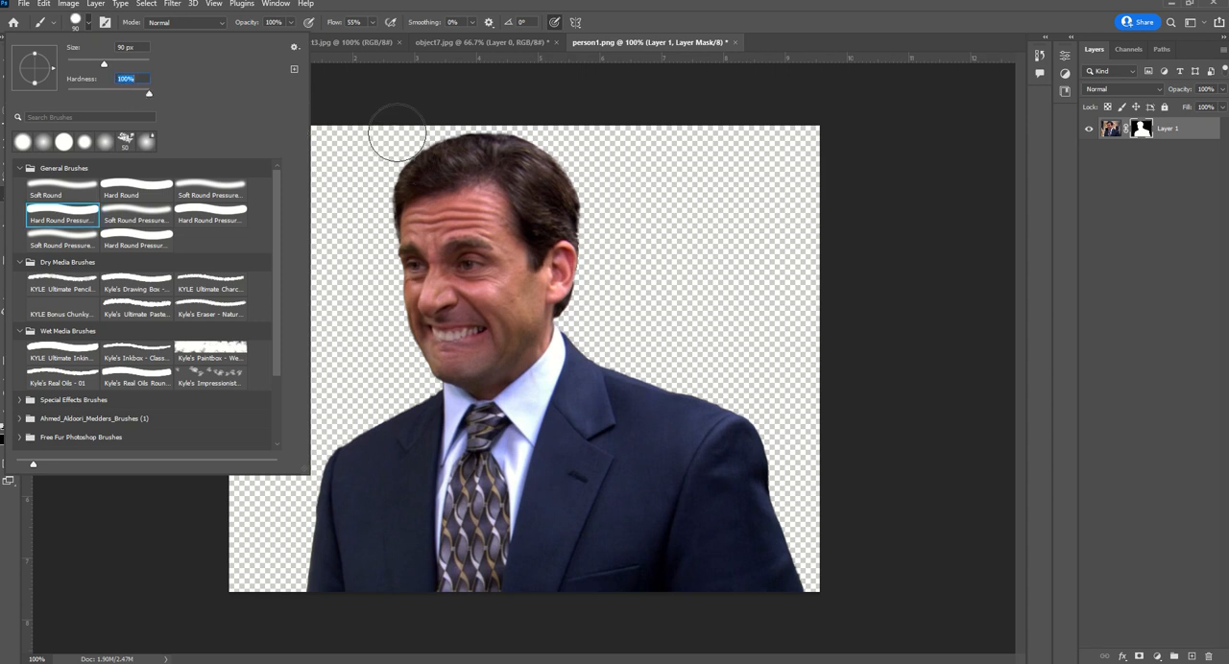
pyautogui.click(397, 146)
pyautogui.moveTo(397, 149); pyautogui.dragTo(375, 305)
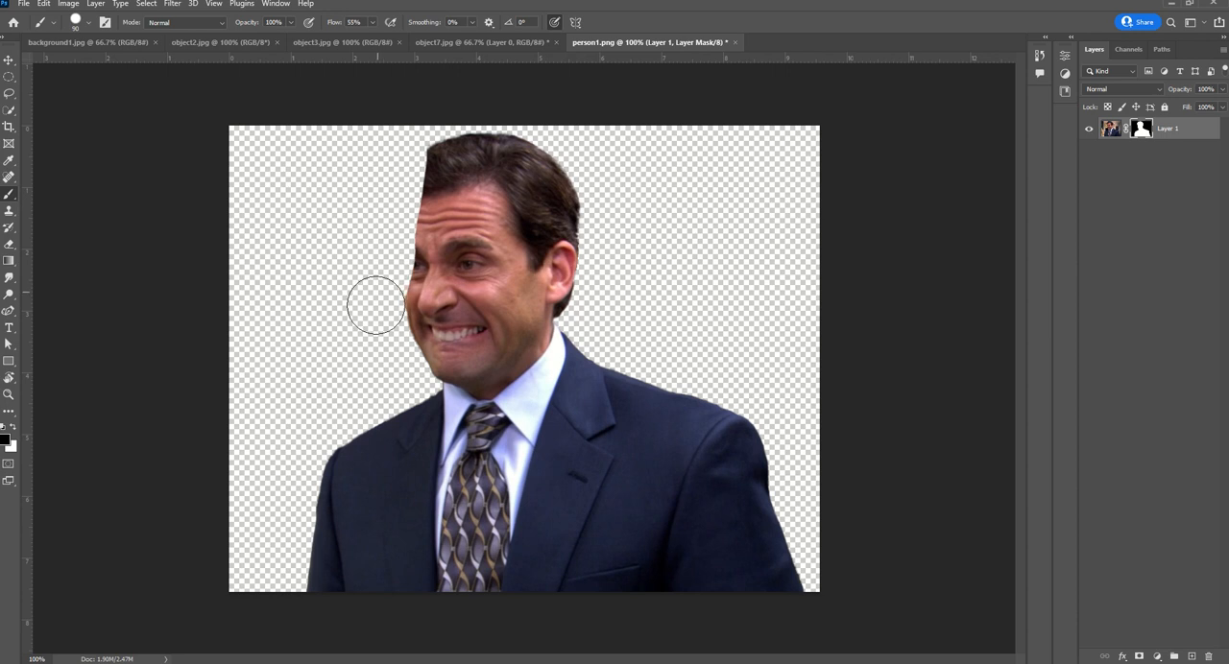
# Set the brush hardness to 9% and hide the hair and ear on the ear side of the head with a soft black mask stroke
pyautogui.click(90, 23)
pyautogui.click(72, 89)
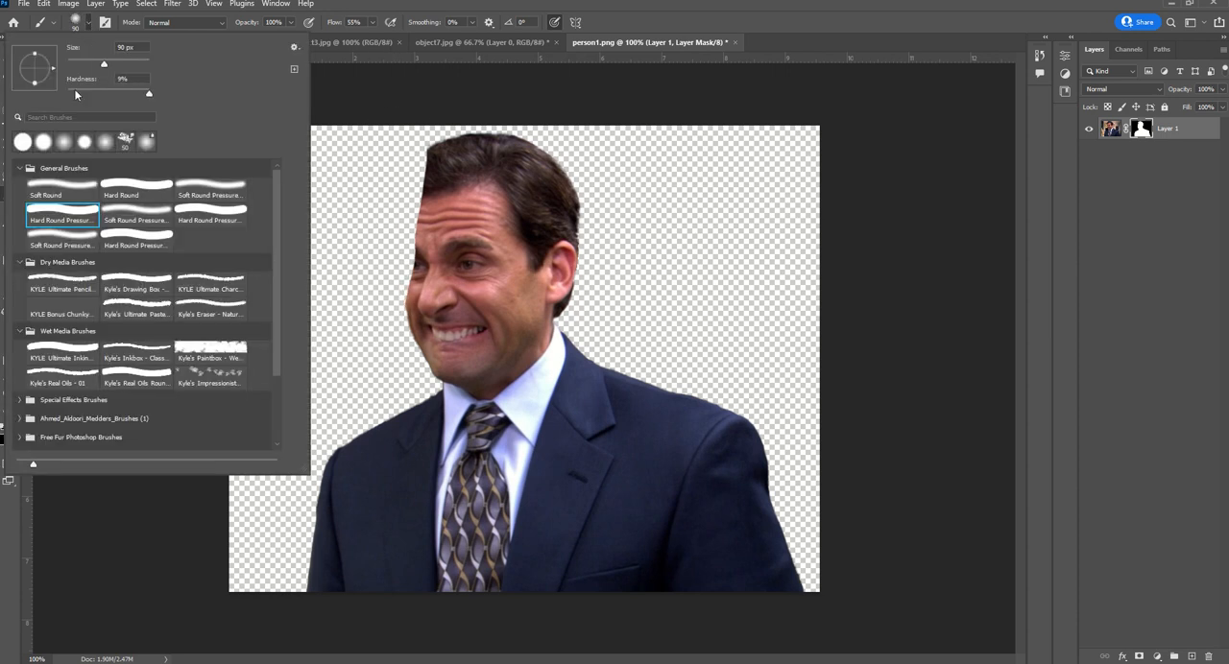
pyautogui.moveTo(535, 151)
pyautogui.mouseDown()
pyautogui.moveTo(565, 148)
pyautogui.moveTo(598, 291)
pyautogui.mouseUp()
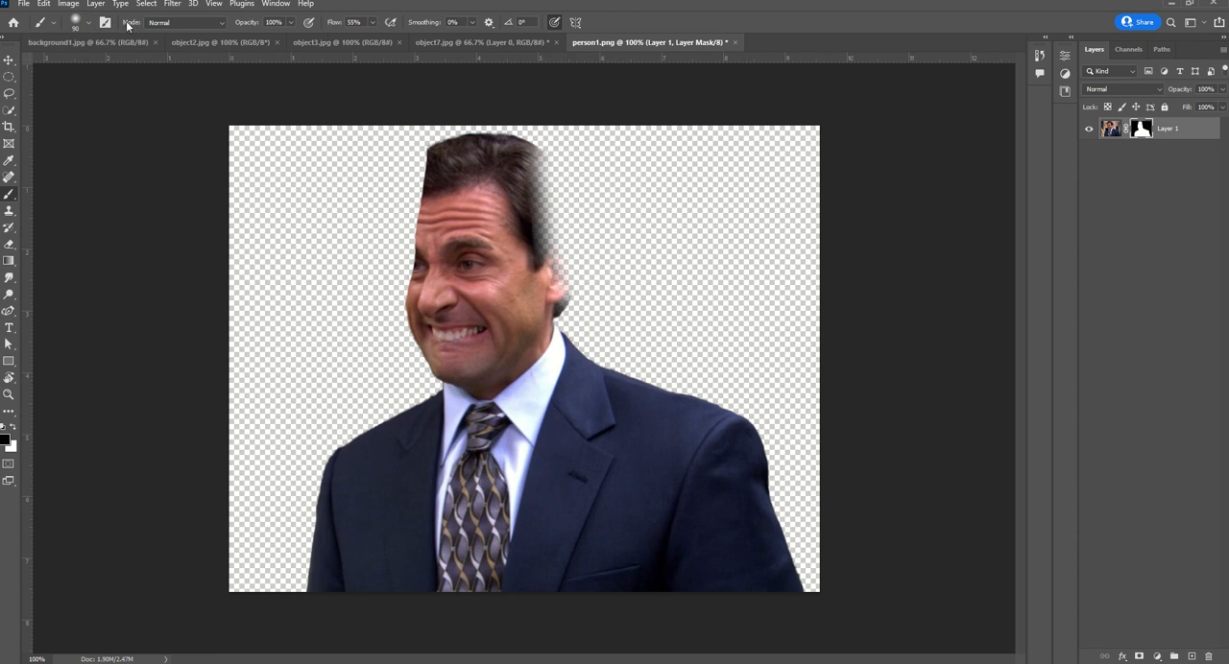
# Paint black on the mask over the head at 35% brush opacity, then over the top of the hair at 100%
pyautogui.click(291, 22)
pyautogui.moveTo(391, 142)
pyautogui.mouseDown()
pyautogui.moveTo(420, 151)
pyautogui.moveTo(565, 144)
pyautogui.moveTo(568, 164)
pyautogui.moveTo(400, 194)
pyautogui.moveTo(546, 202)
pyautogui.moveTo(548, 224)
pyautogui.moveTo(415, 240)
pyautogui.mouseUp()
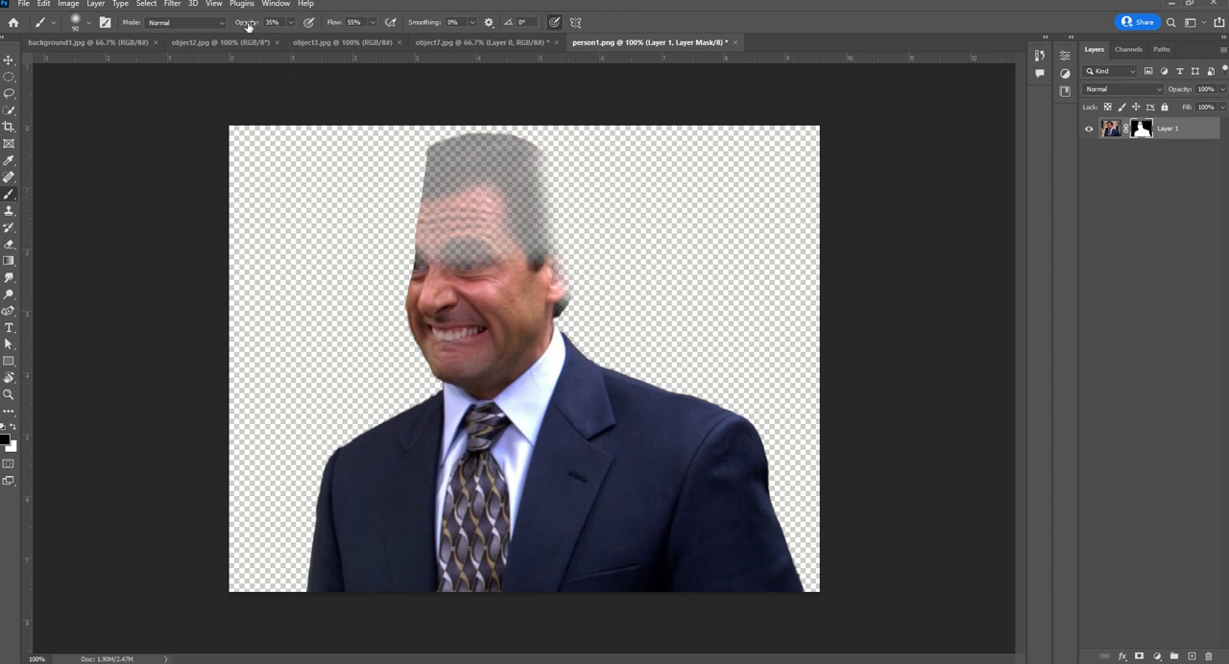
pyautogui.moveTo(562, 142)
pyautogui.mouseDown()
pyautogui.moveTo(397, 151)
pyautogui.moveTo(557, 149)
pyautogui.mouseUp()
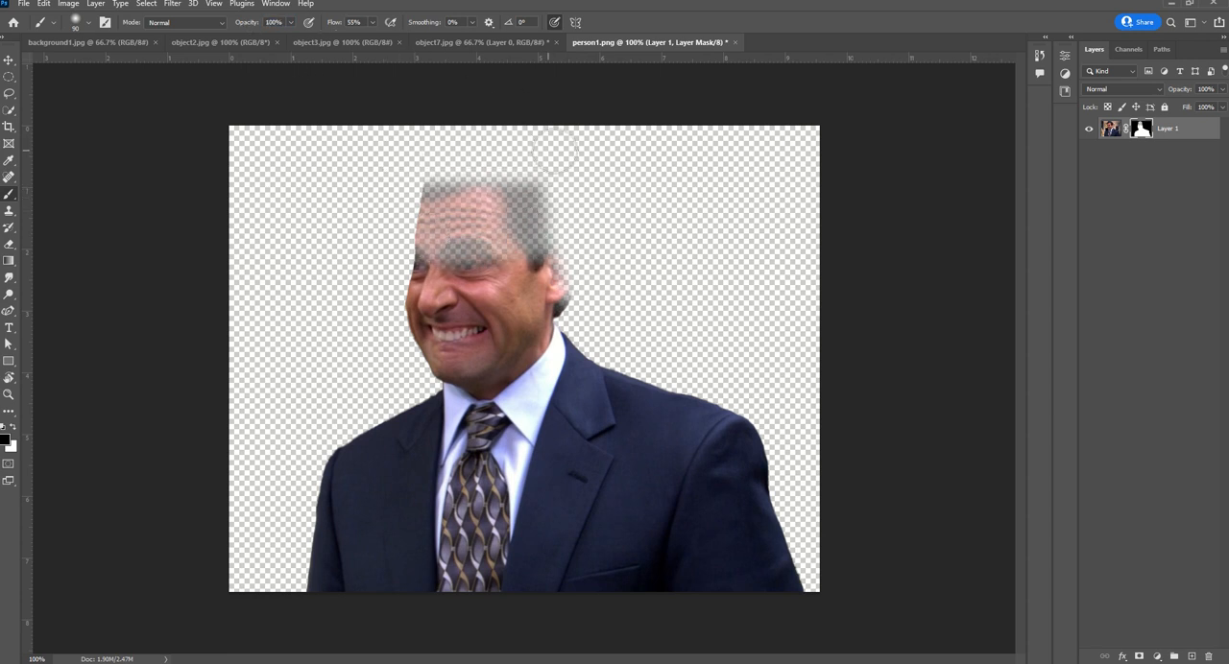
# Undo the mask brush strokes and the layer mask itself, going back to the man's selection
pyautogui.hotkey('ctrl', 'z')
pyautogui.hotkey('ctrl', 'z')
pyautogui.hotkey('ctrl', 'z')
pyautogui.hotkey('ctrl', 'z')
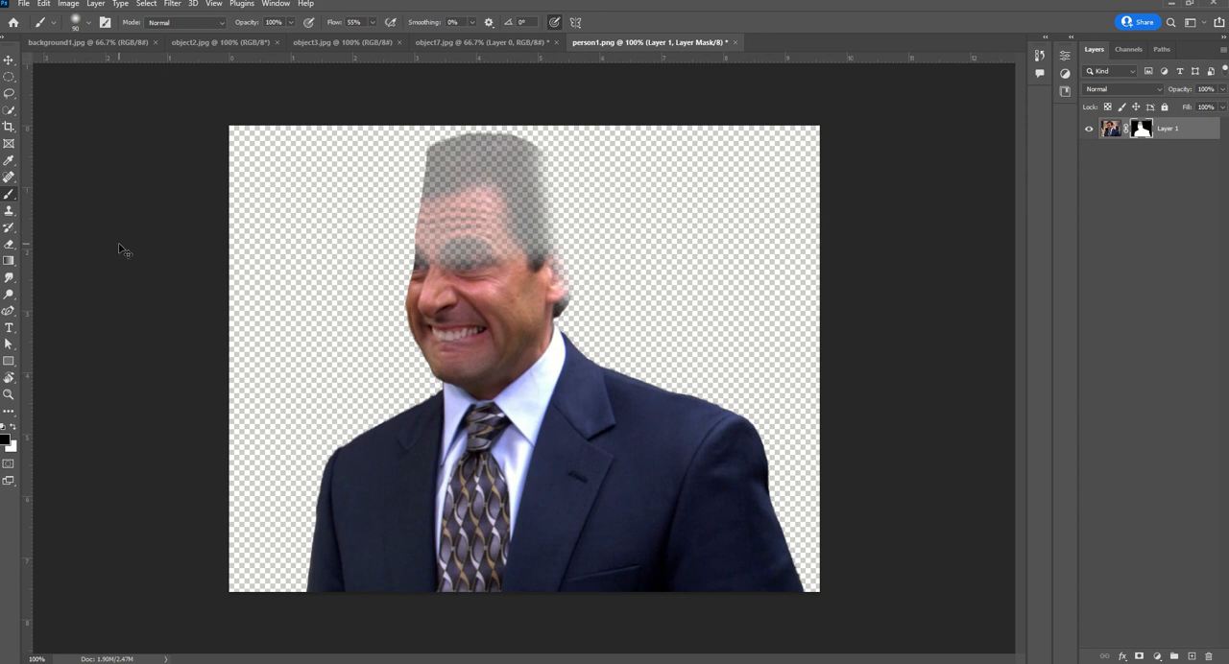
pyautogui.hotkey('ctrl', 'z')
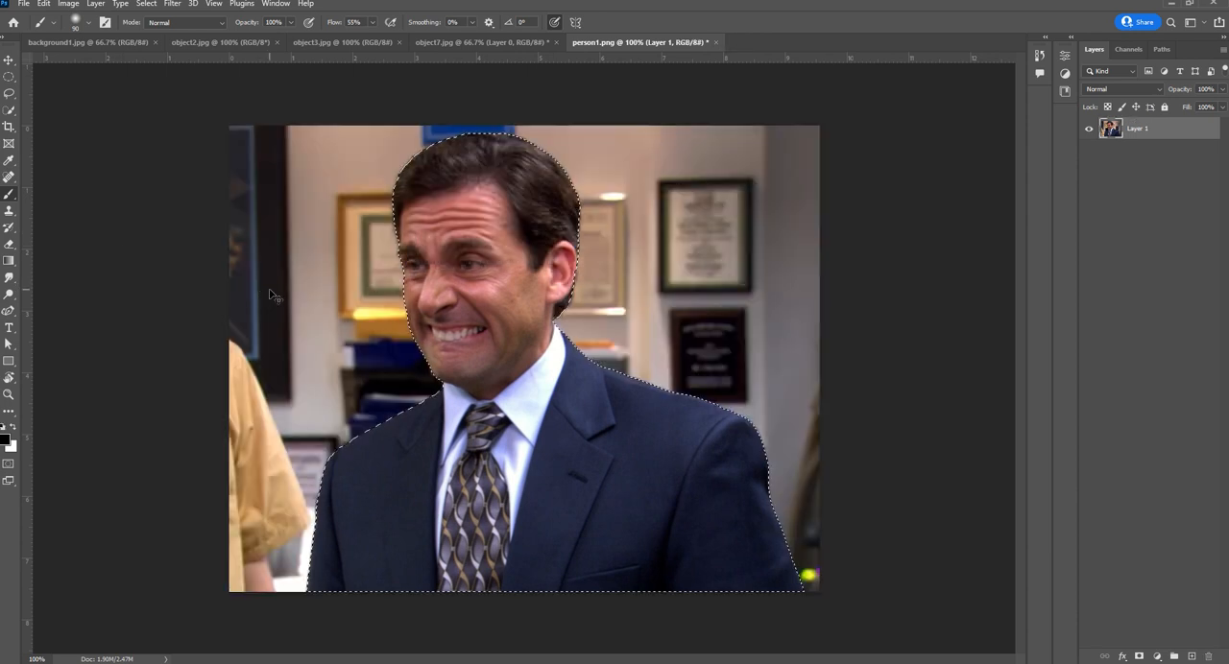
# Mask Layer 1 with the man's active selection to hide the office background
pyautogui.click(1137, 656)
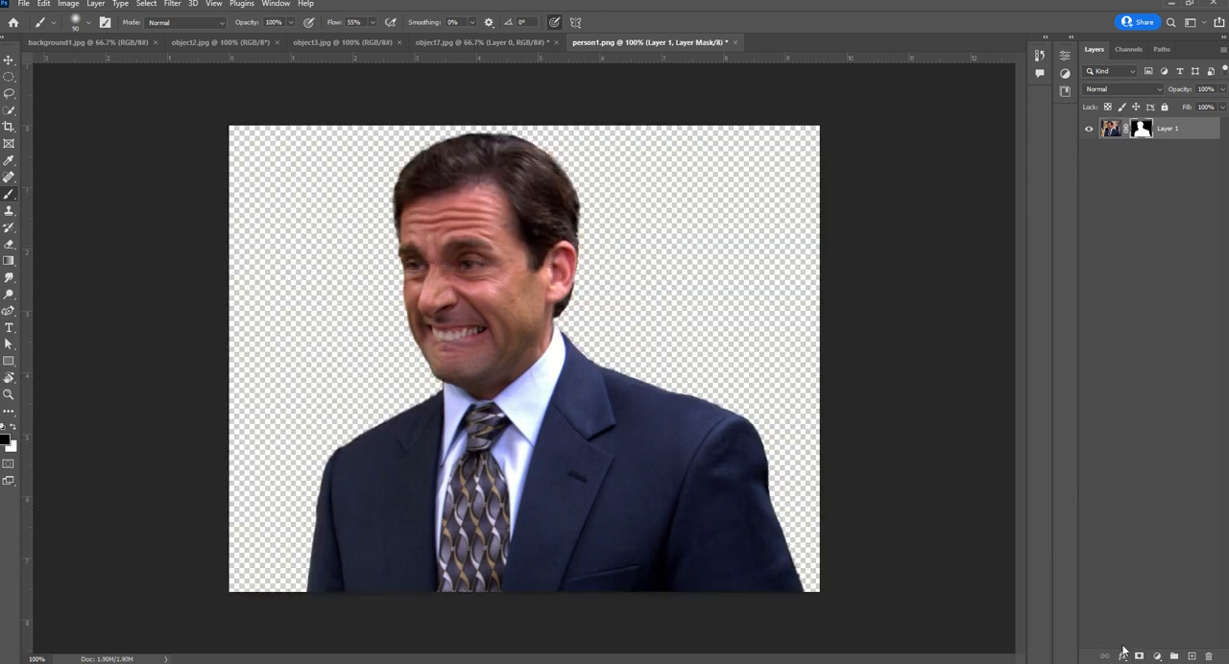
# Switch to object7.jpg and select the white background around the scissors with the Magic Wand tool
pyautogui.click(431, 45)
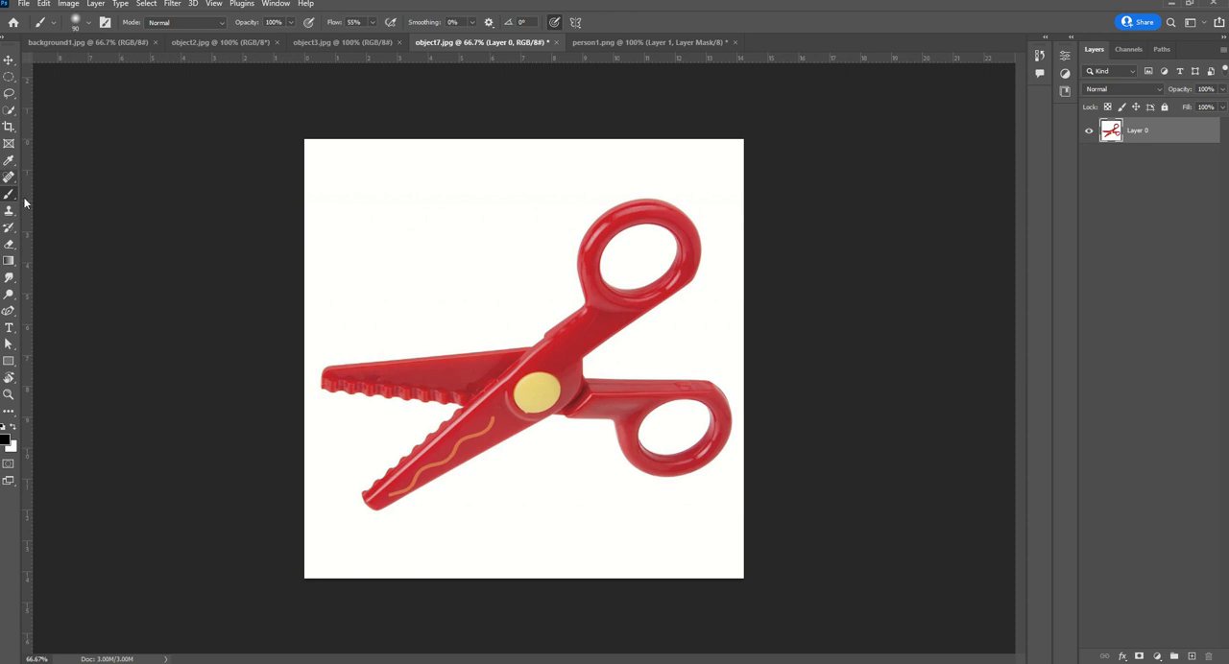
pyautogui.click(149, 10)
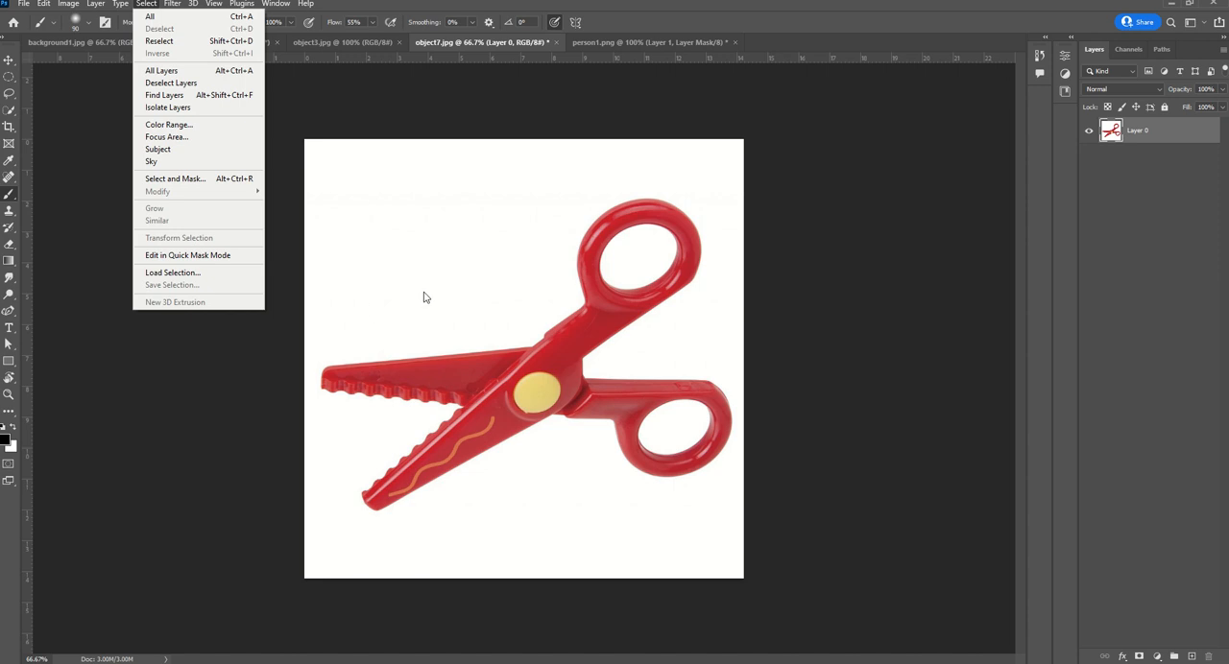
pyautogui.click(7, 112)
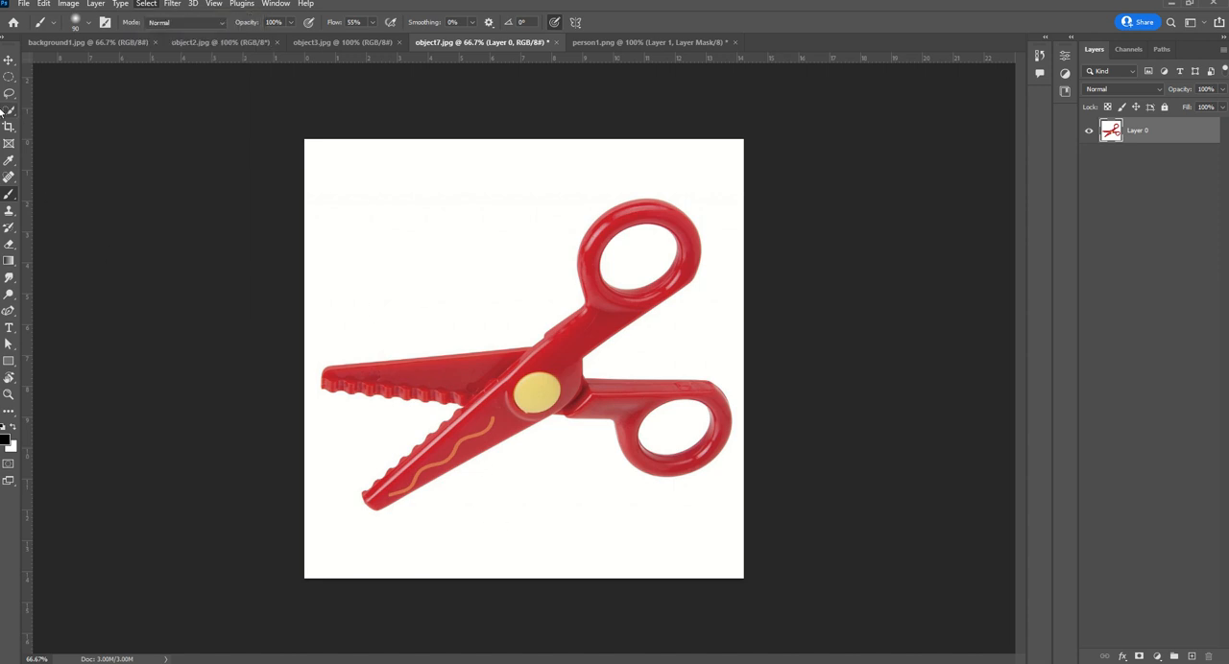
pyautogui.rightClick(9, 113)
pyautogui.click(51, 136)
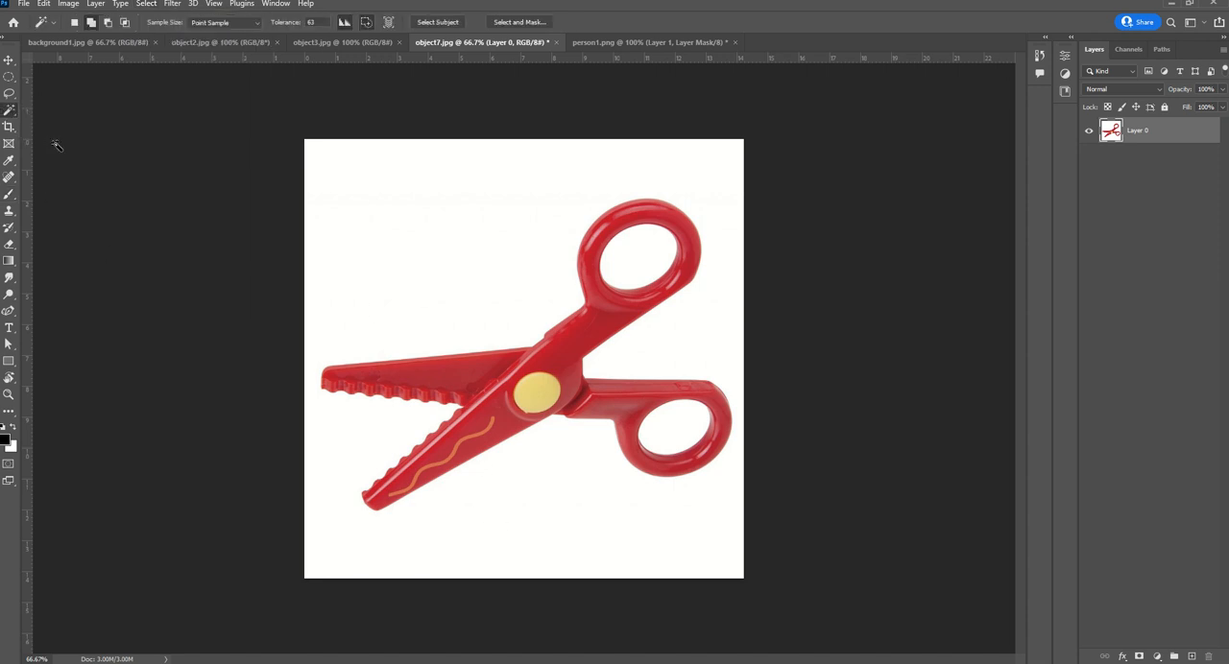
pyautogui.click(431, 256)
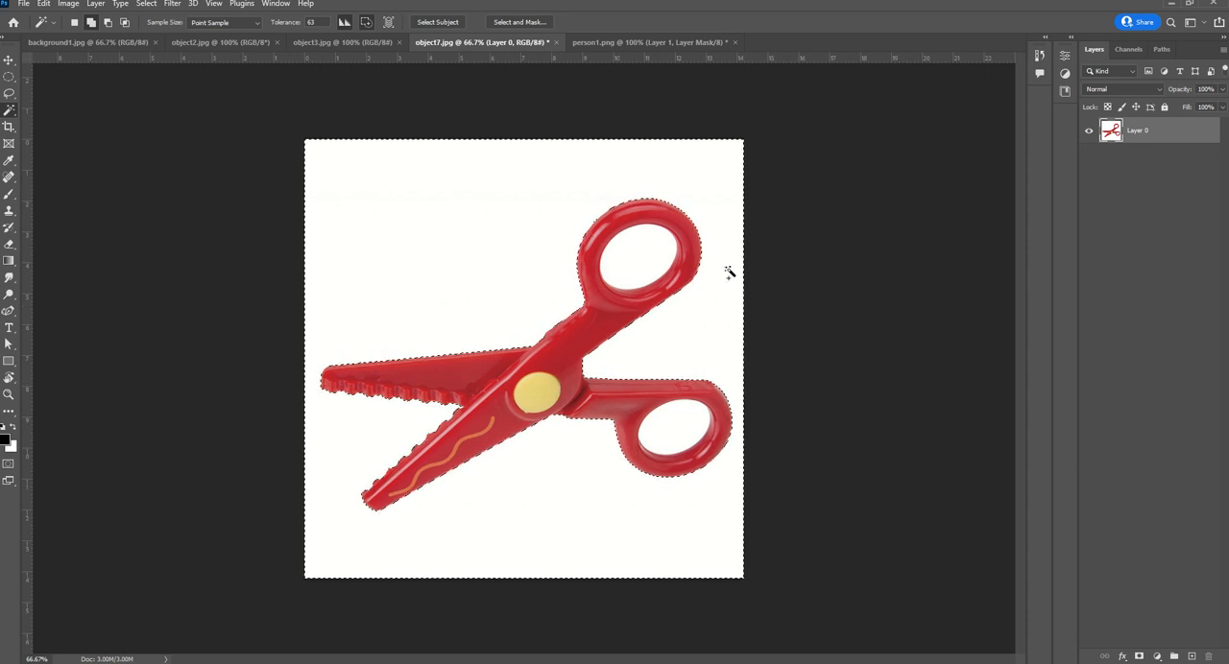
# Try masking Layer 0 with the white background selection, then undo the mask
pyautogui.click(1140, 657)
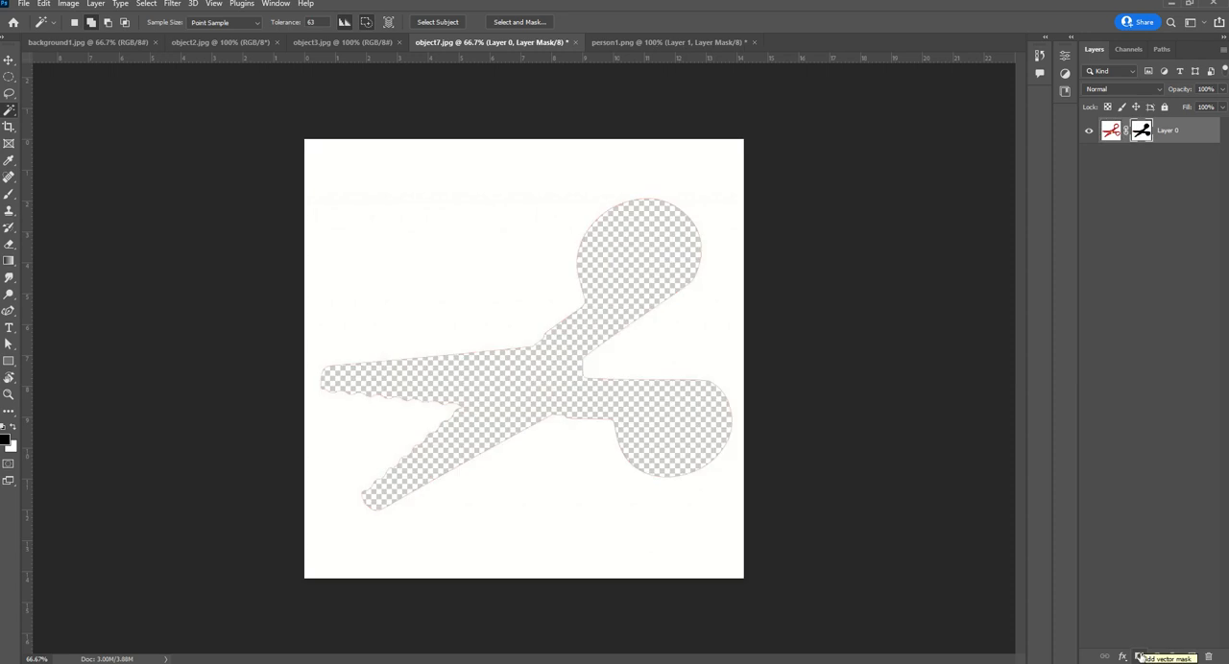
pyautogui.hotkey('ctrl', 'z')
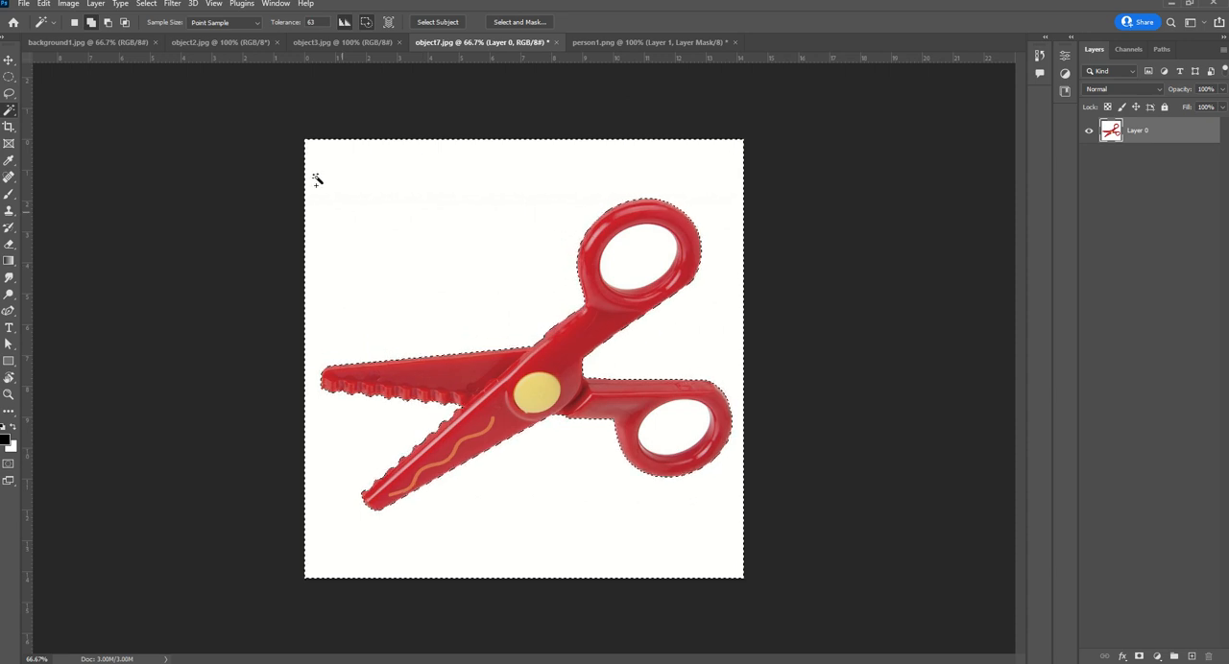
# Invert the selection so it covers the scissors, try masking Layer 0 with it, and undo the mask
pyautogui.click(146, 3)
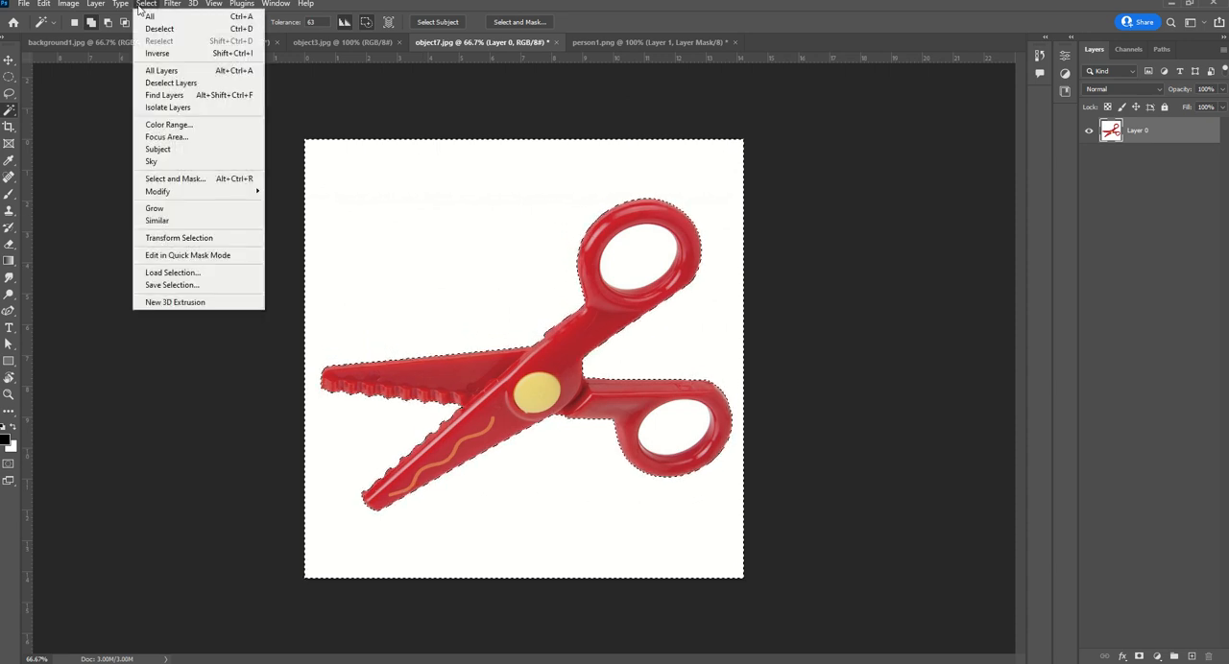
pyautogui.click(156, 53)
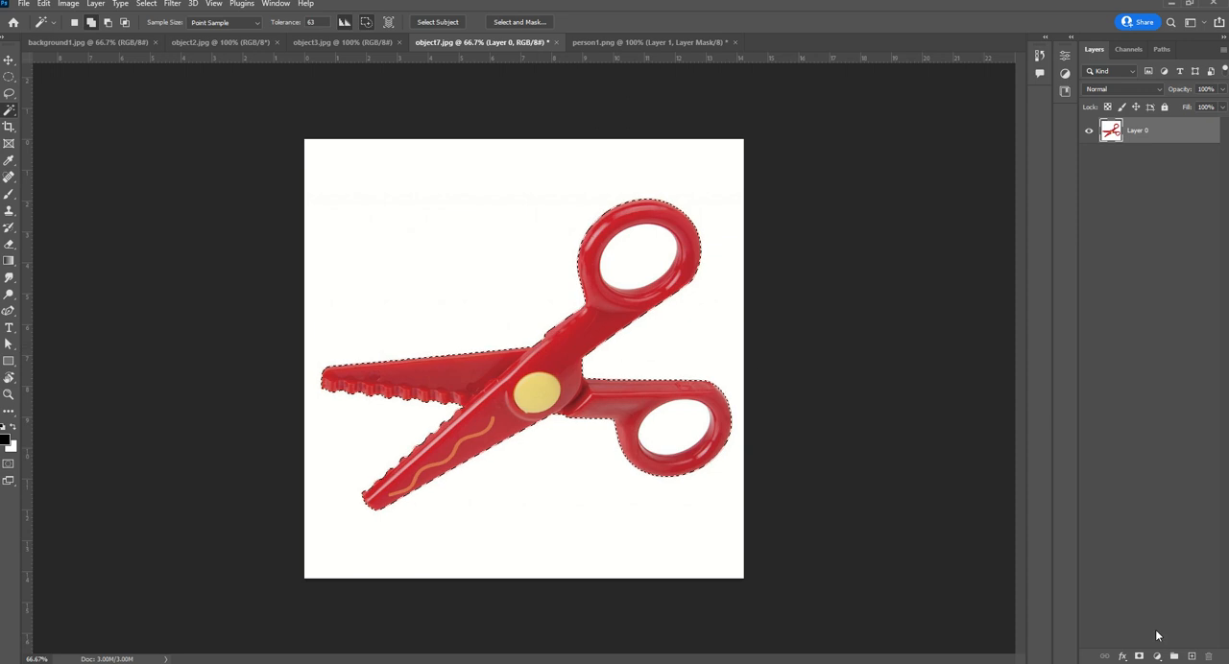
pyautogui.click(1139, 658)
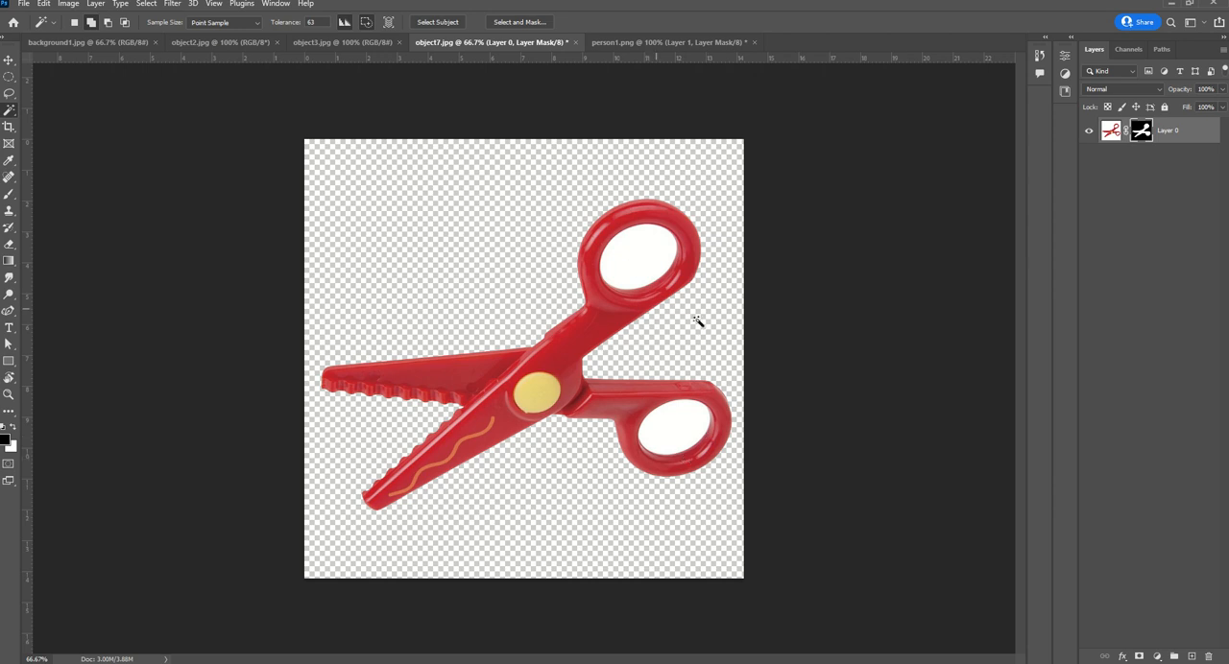
pyautogui.hotkey('ctrl', 'z')
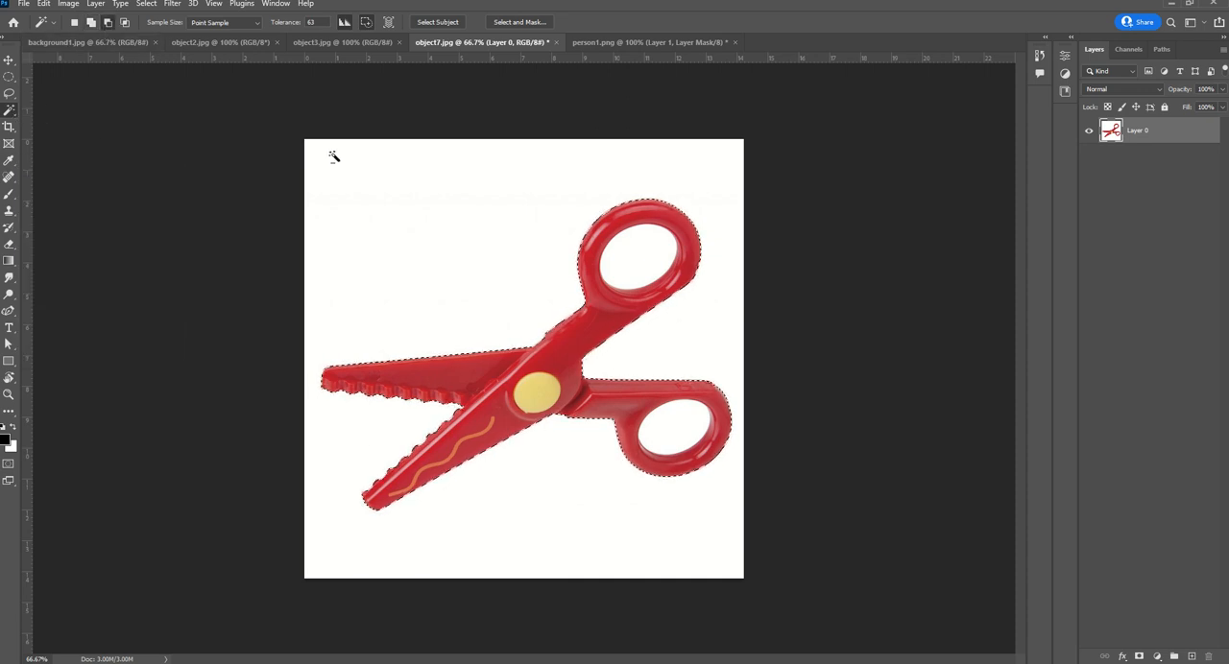
# Subtract the white holes inside both handles from the selection and try masking Layer 0, then undo these changes
pyautogui.keyDown('alt'); pyautogui.click(641, 263); pyautogui.keyUp('alt')
pyautogui.keyDown('alt'); pyautogui.click(691, 437); pyautogui.keyUp('alt')
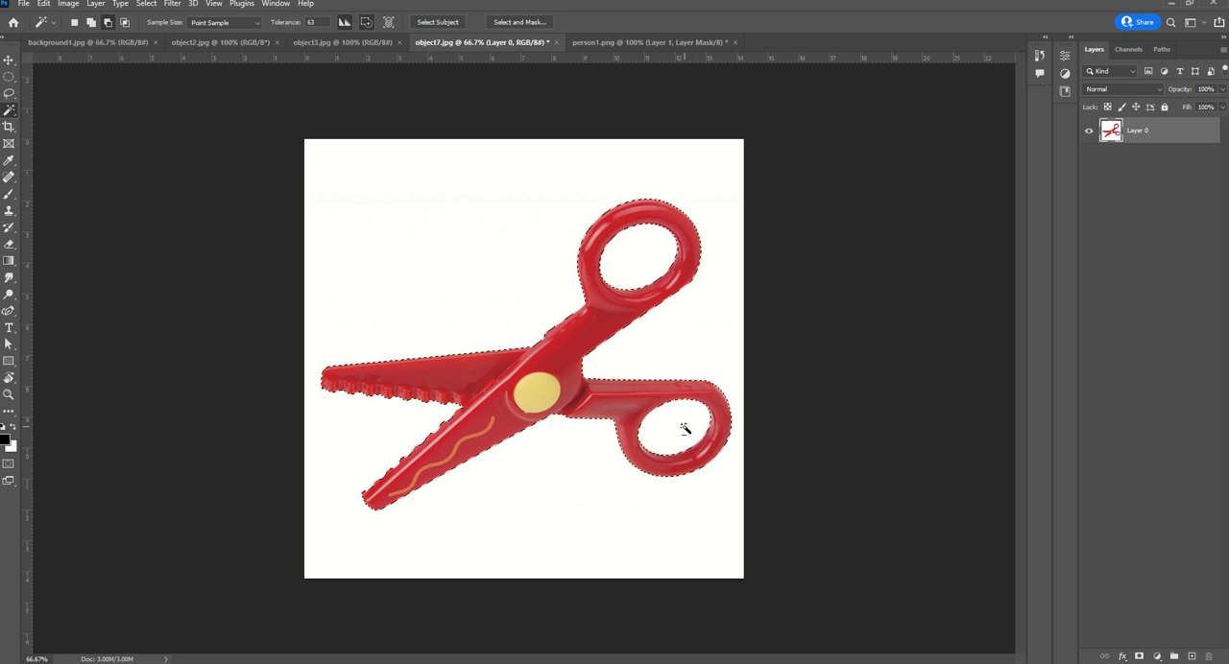
pyautogui.click(1141, 657)
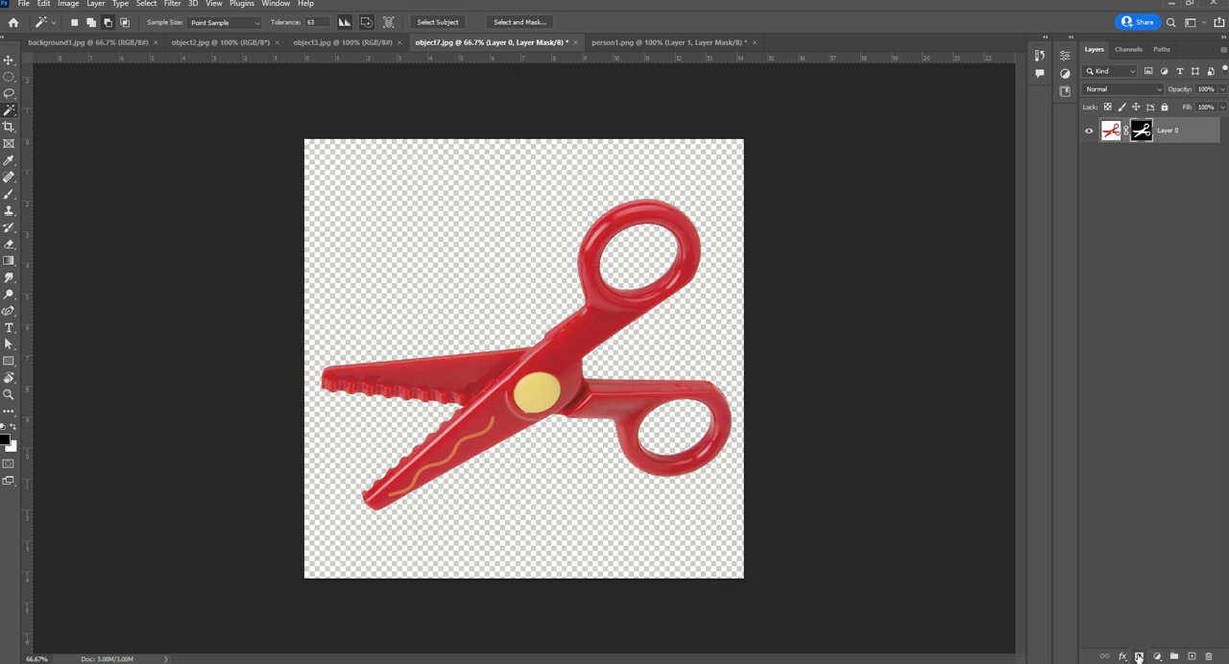
pyautogui.hotkey('ctrl', 'z')
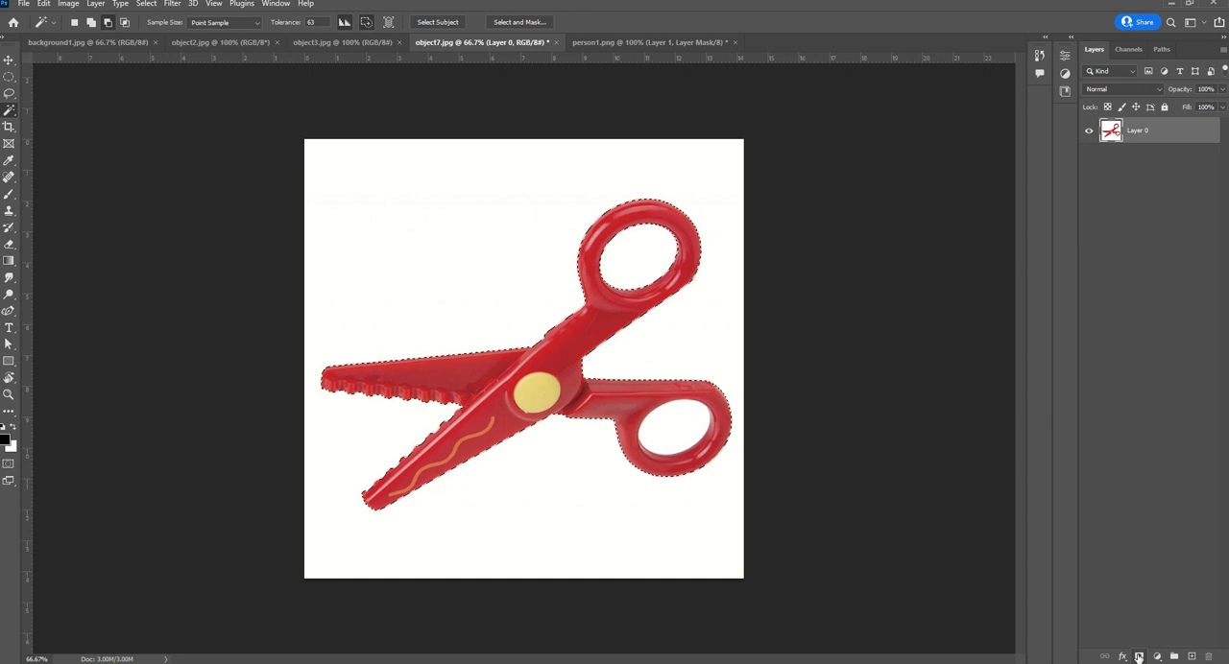
# Mask Layer 0 with the scissors selection, try painting black on the layer image instead of the mask, and undo the strokes
pyautogui.click(1140, 657)
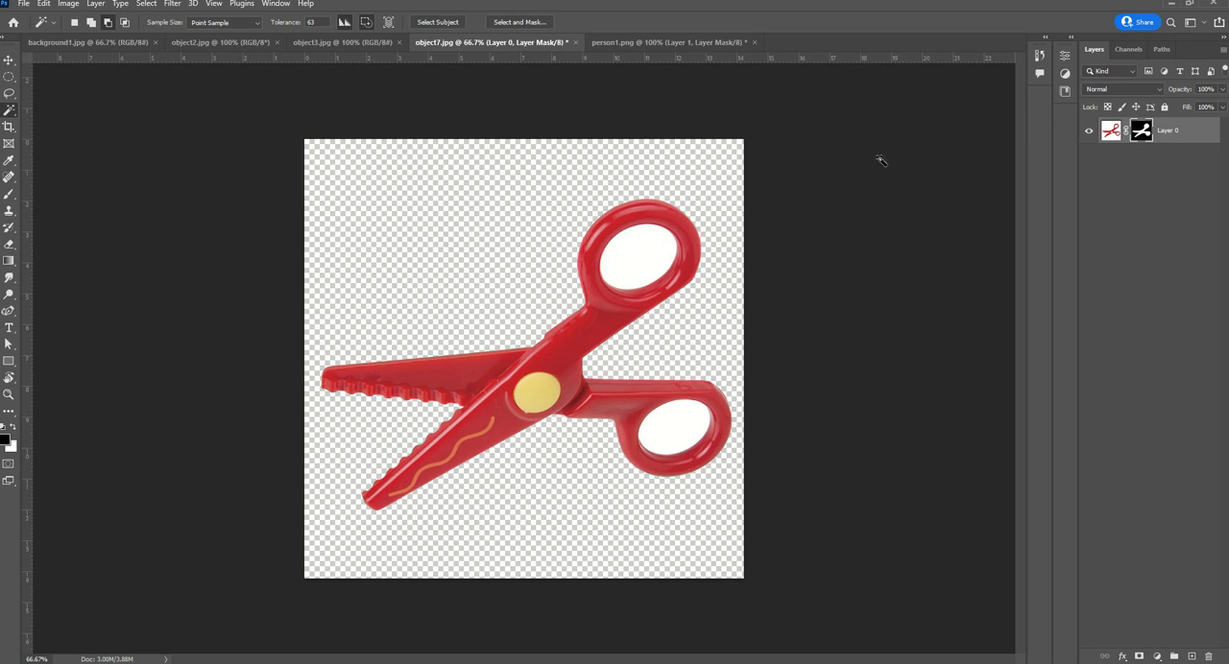
pyautogui.click(8, 197)
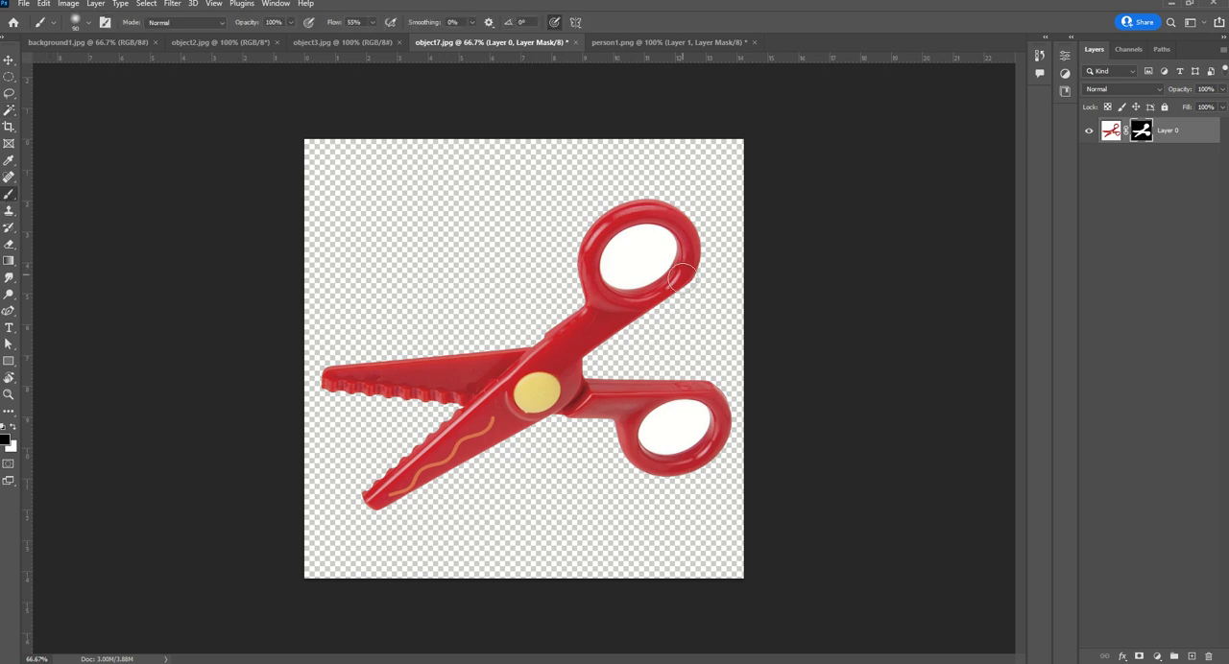
pyautogui.click(1111, 131)
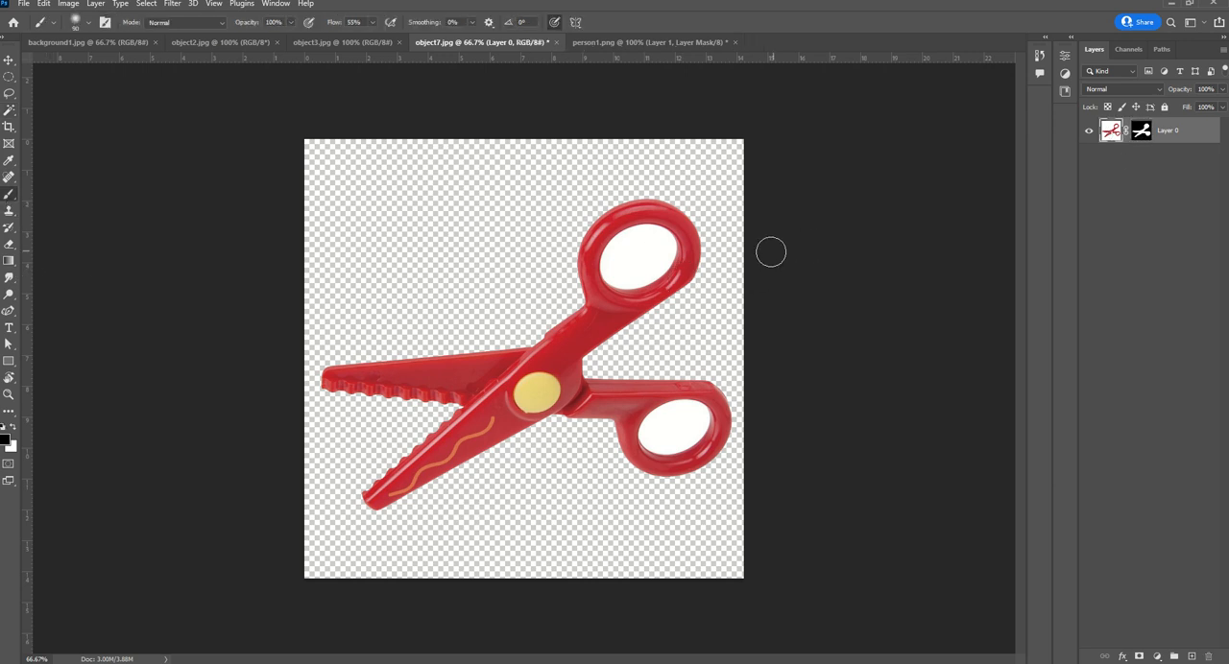
pyautogui.moveTo(701, 249)
pyautogui.mouseDown()
pyautogui.moveTo(531, 257)
pyautogui.moveTo(687, 293)
pyautogui.mouseUp()
pyautogui.moveTo(761, 326)
pyautogui.mouseDown()
pyautogui.moveTo(491, 353)
pyautogui.moveTo(731, 419)
pyautogui.mouseUp()
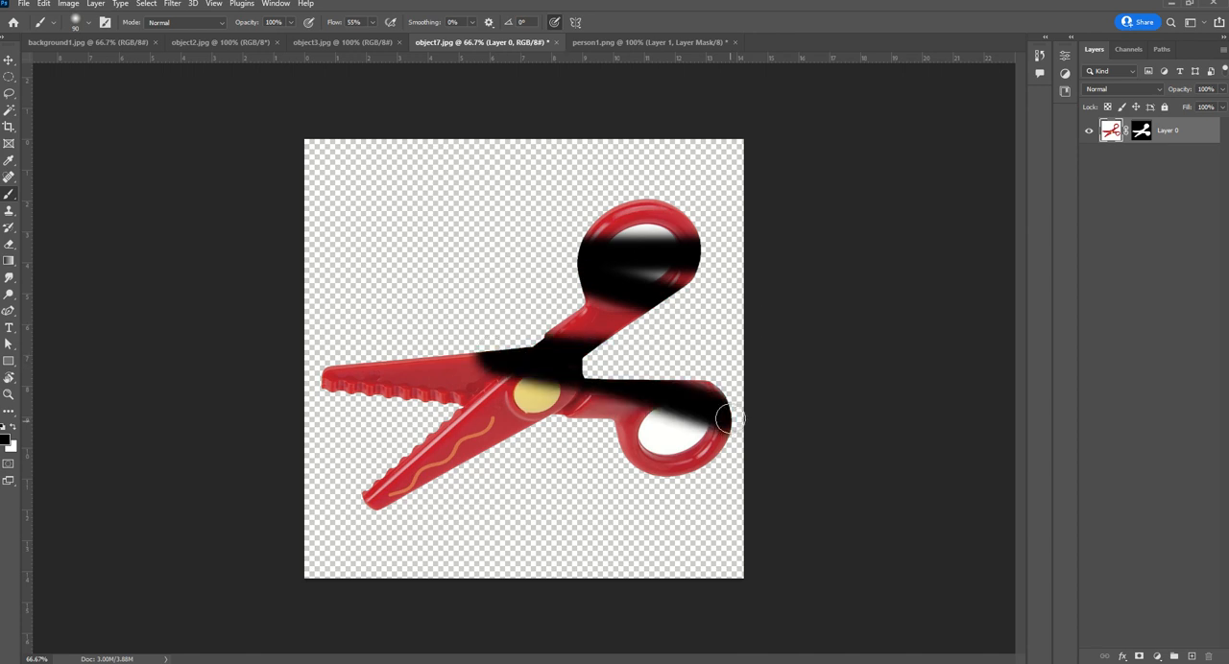
pyautogui.hotkey('ctrl', 'z')
# Paint black on Layer 0's mask over the upper handle's white hole, changing from the soft brush to a Hard Round Pressure brush
pyautogui.click(1140, 132)
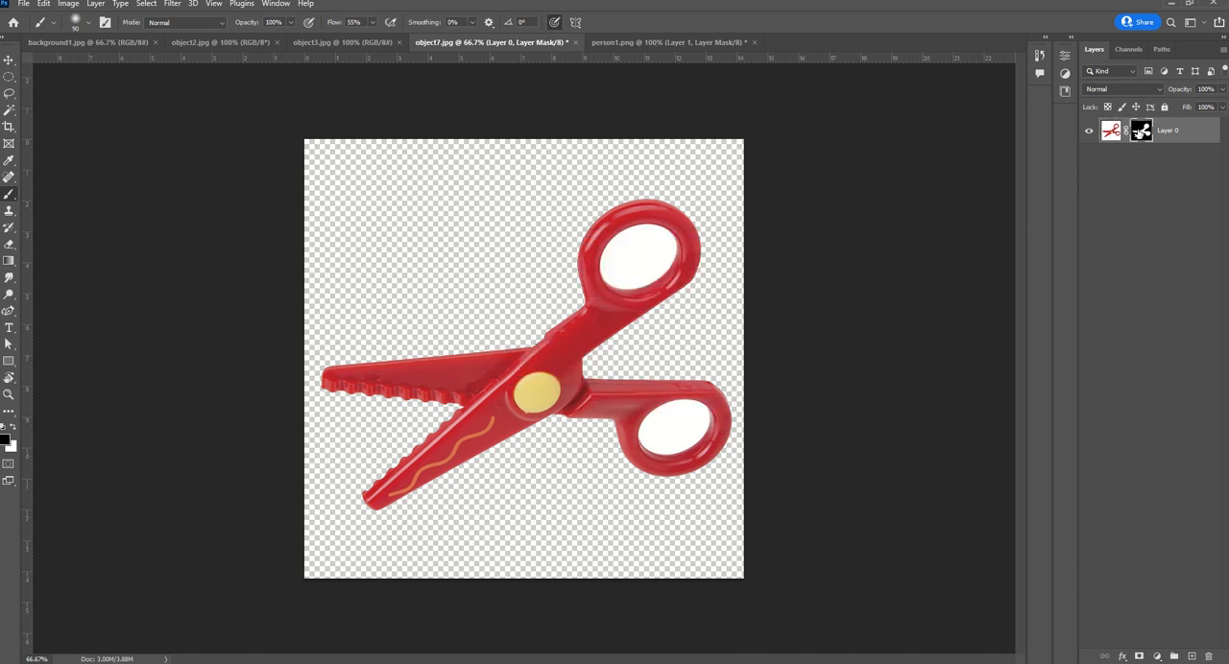
pyautogui.moveTo(625, 252)
pyautogui.mouseDown()
pyautogui.moveTo(644, 250)
pyautogui.moveTo(629, 259)
pyautogui.mouseUp()
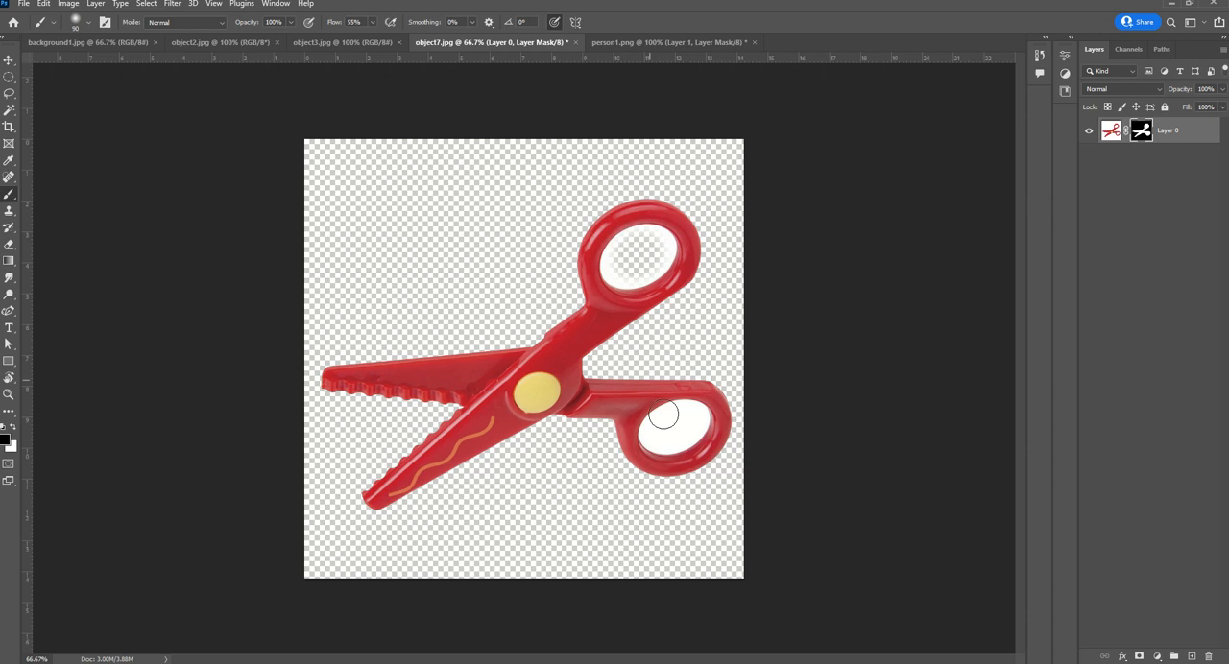
pyautogui.click(88, 22)
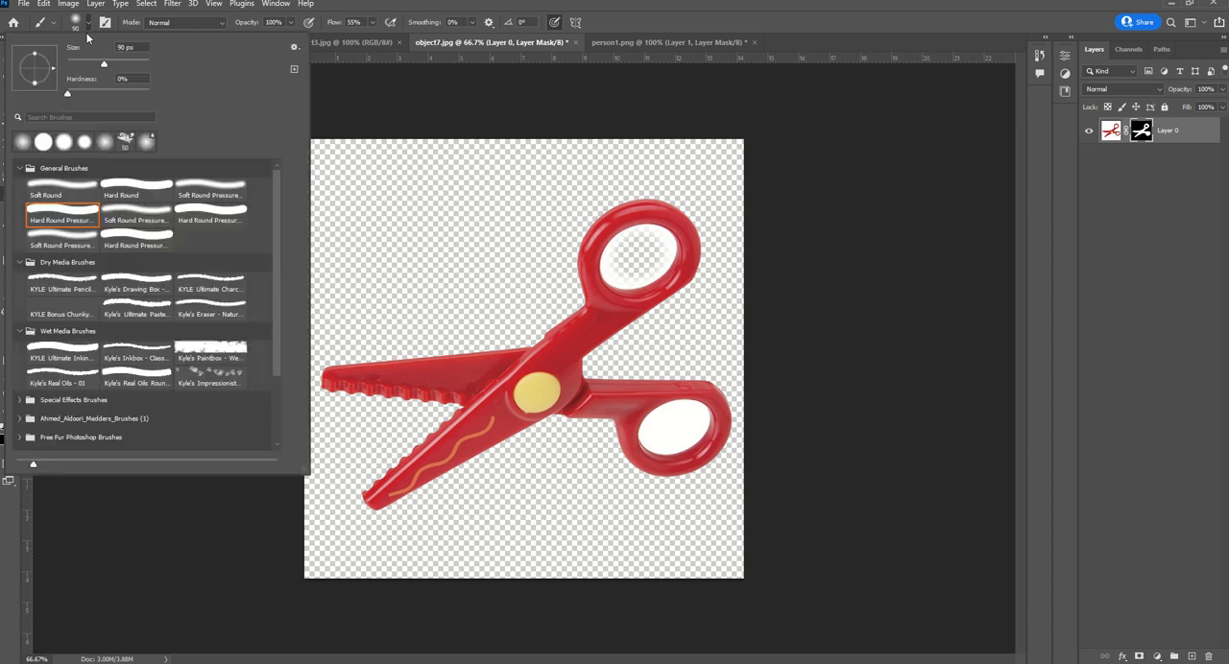
pyautogui.press('Return')
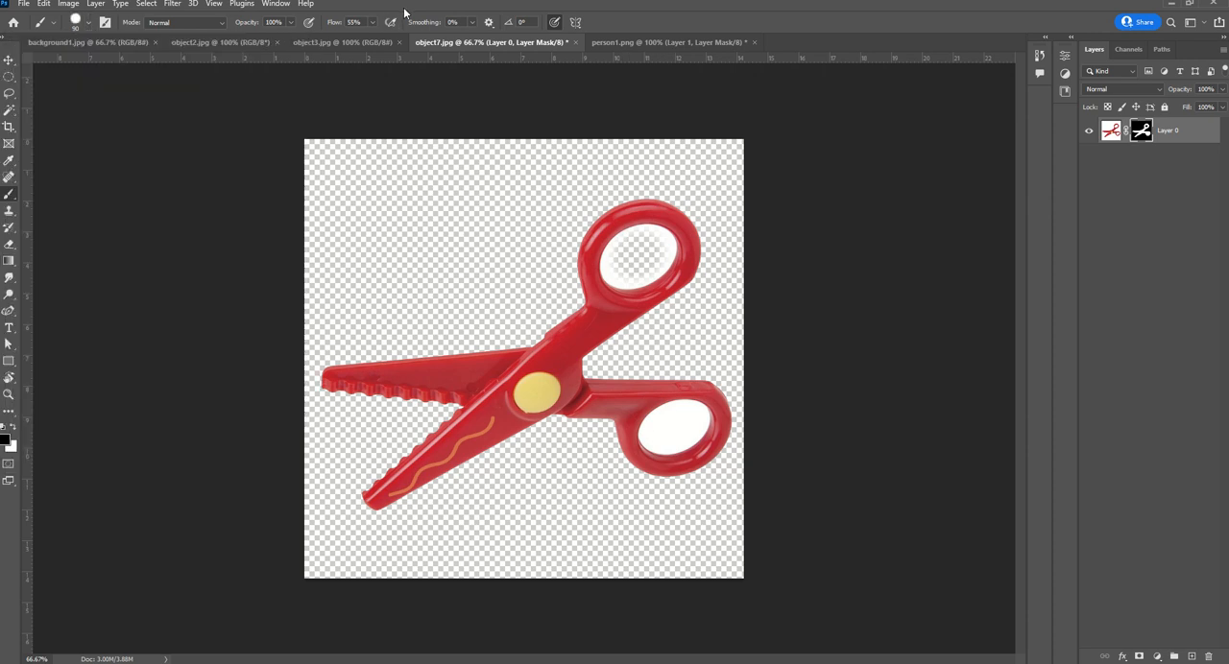
pyautogui.moveTo(601, 244)
pyautogui.mouseDown()
pyautogui.moveTo(641, 261)
pyautogui.moveTo(656, 246)
pyautogui.moveTo(620, 252)
pyautogui.mouseUp()
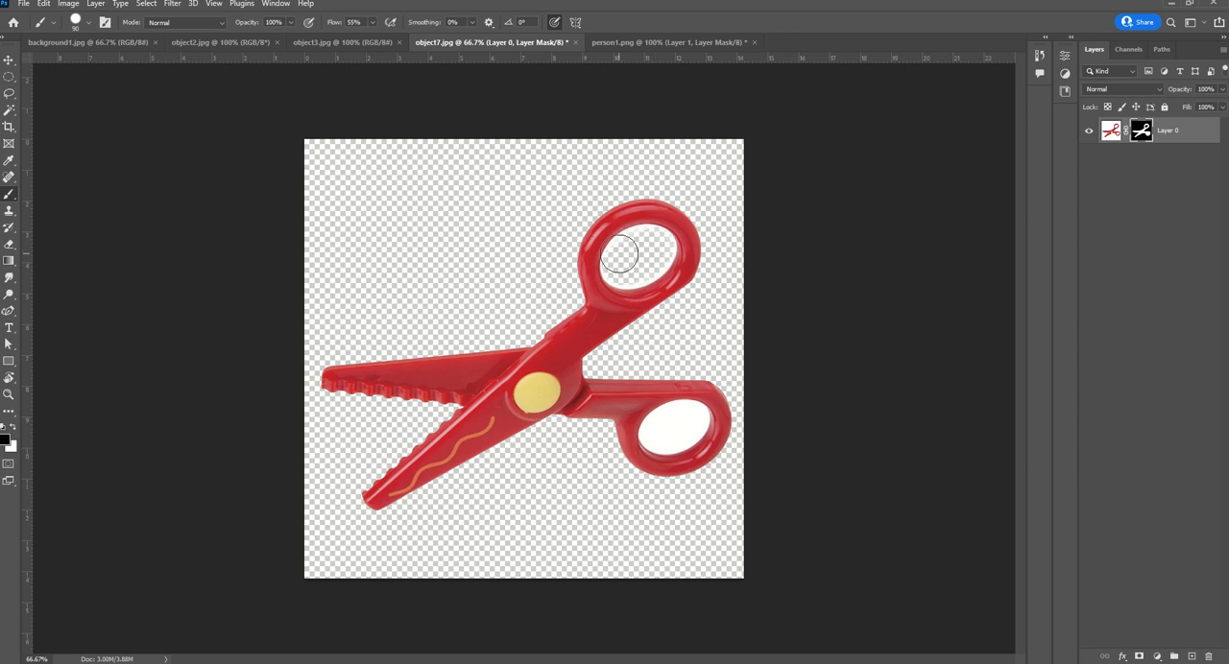
# Undo the brush strokes on the mask and the layer mask itself, going back to the scissors selection
pyautogui.hotkey('ctrl', 'z')
pyautogui.hotkey('ctrl', 'z')
pyautogui.hotkey('ctrl', 'z')
pyautogui.hotkey('ctrl', 'z')
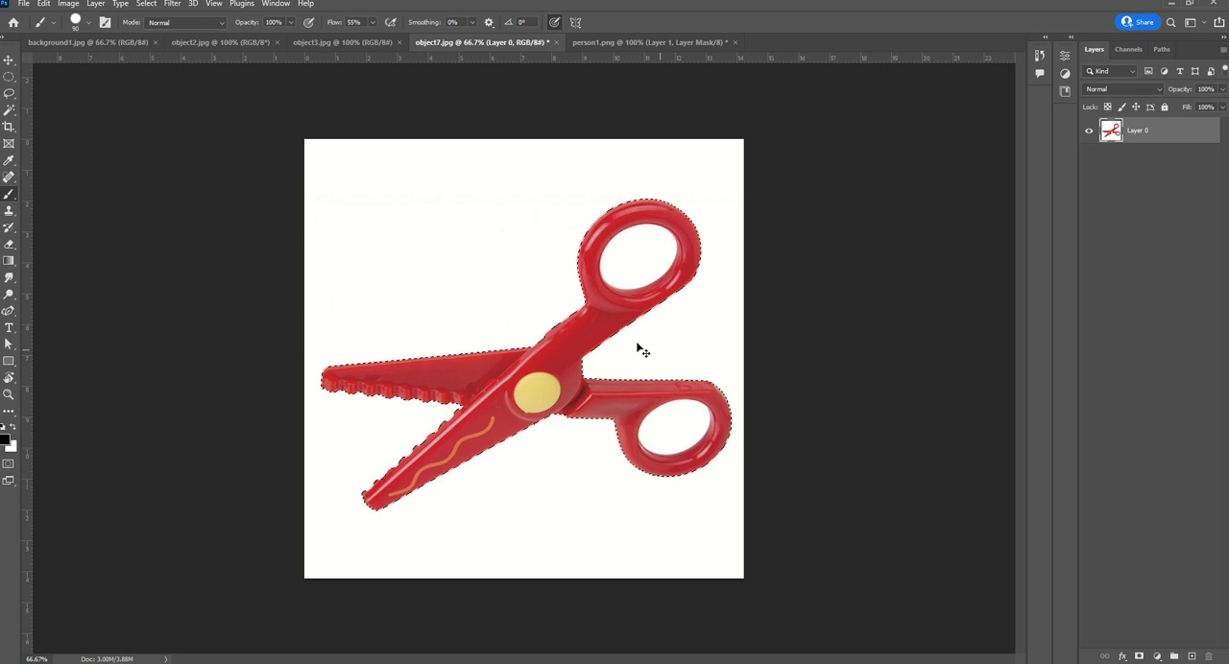
# Mask Layer 0 with the scissors selection and select the white holes inside both handles with the Magic Wand tool
pyautogui.click(1139, 657)
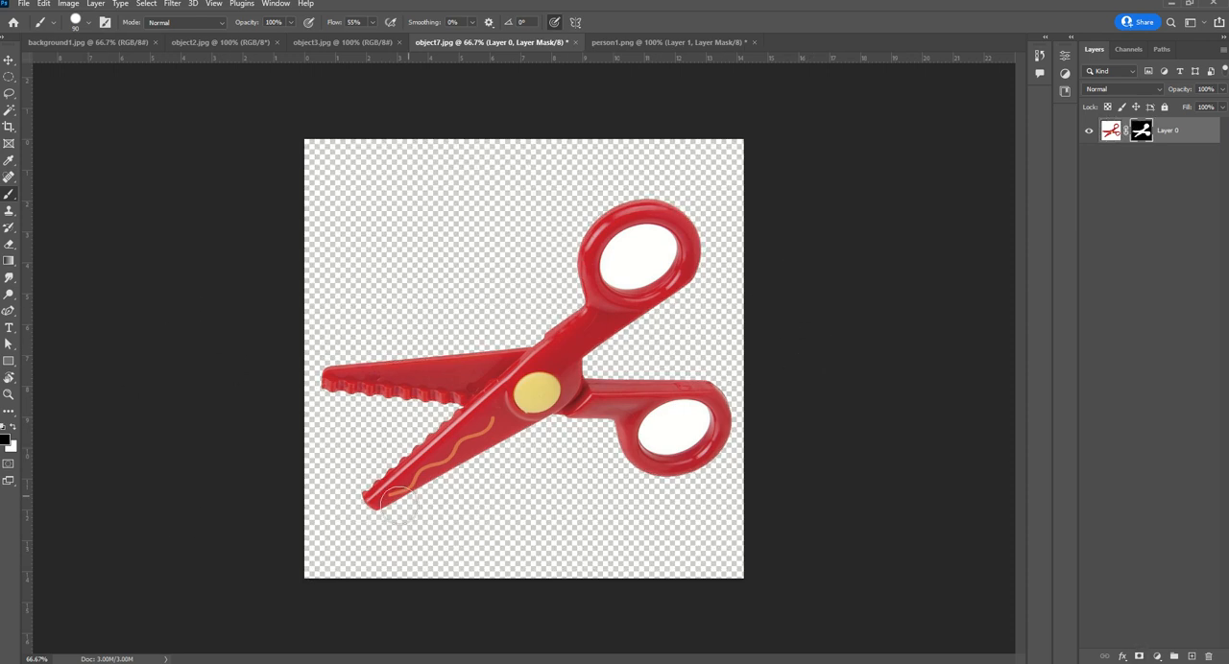
pyautogui.click(5, 111)
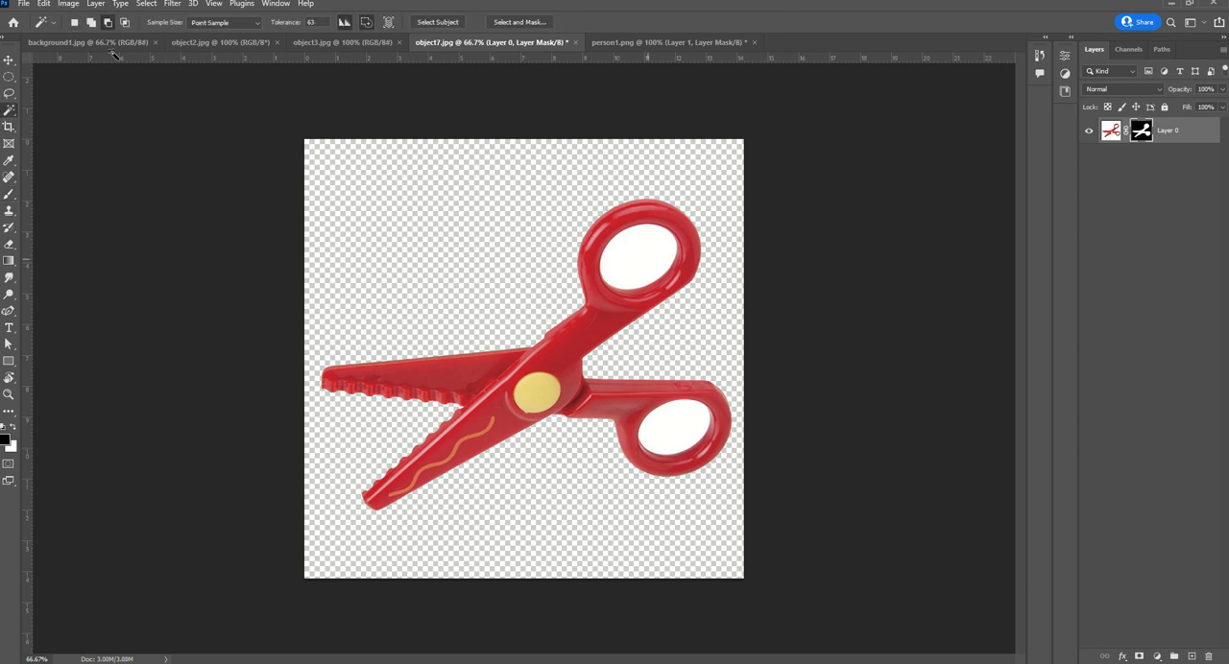
pyautogui.click(92, 25)
pyautogui.click(639, 260)
pyautogui.click(679, 431)
# Invert the handle-hole selection and try adding another mask to Layer 0, then delete the extra vector mask
pyautogui.click(145, 4)
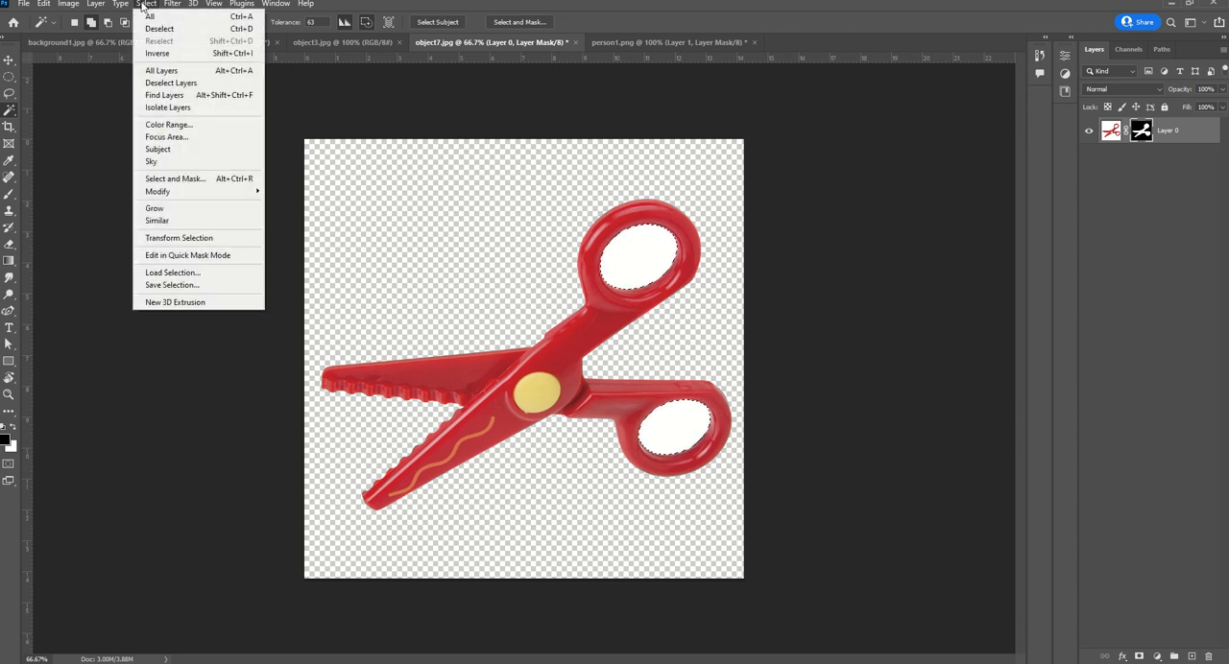
pyautogui.click(156, 52)
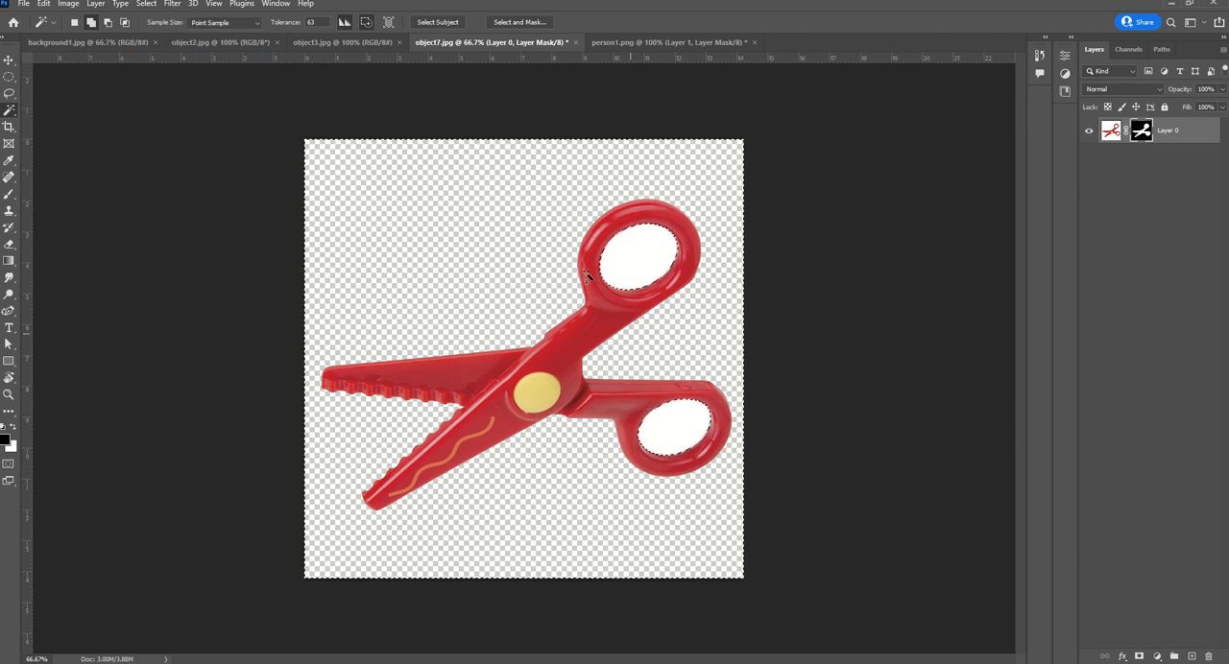
pyautogui.click(1137, 657)
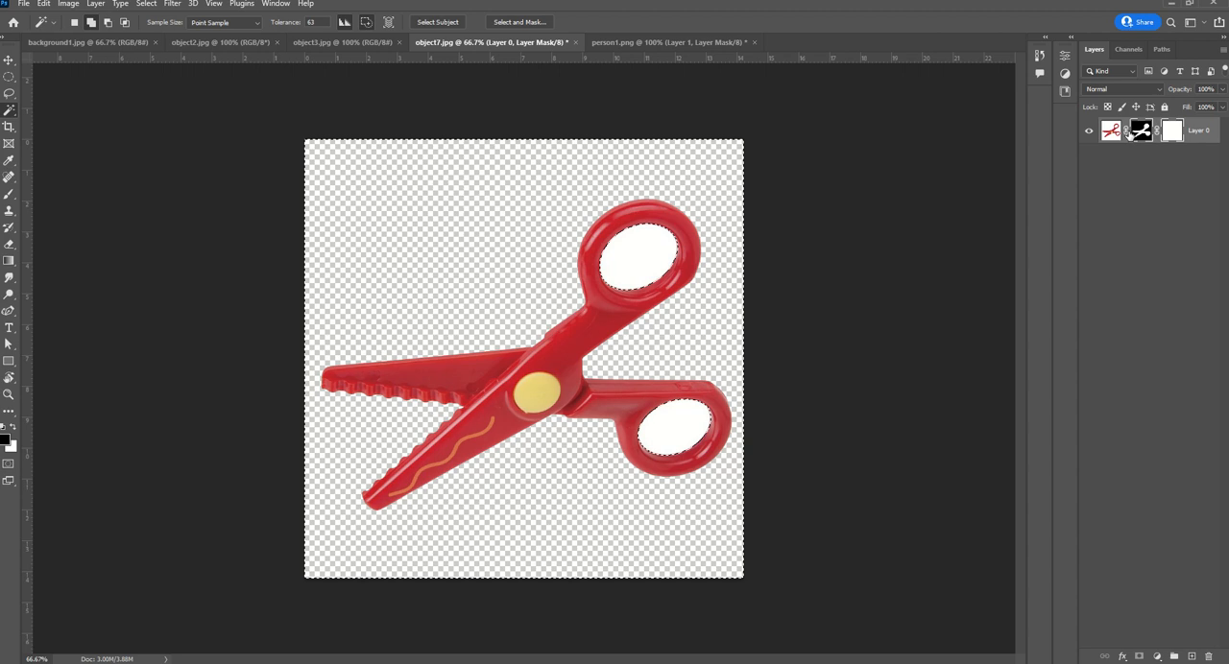
pyautogui.rightClick(1169, 138)
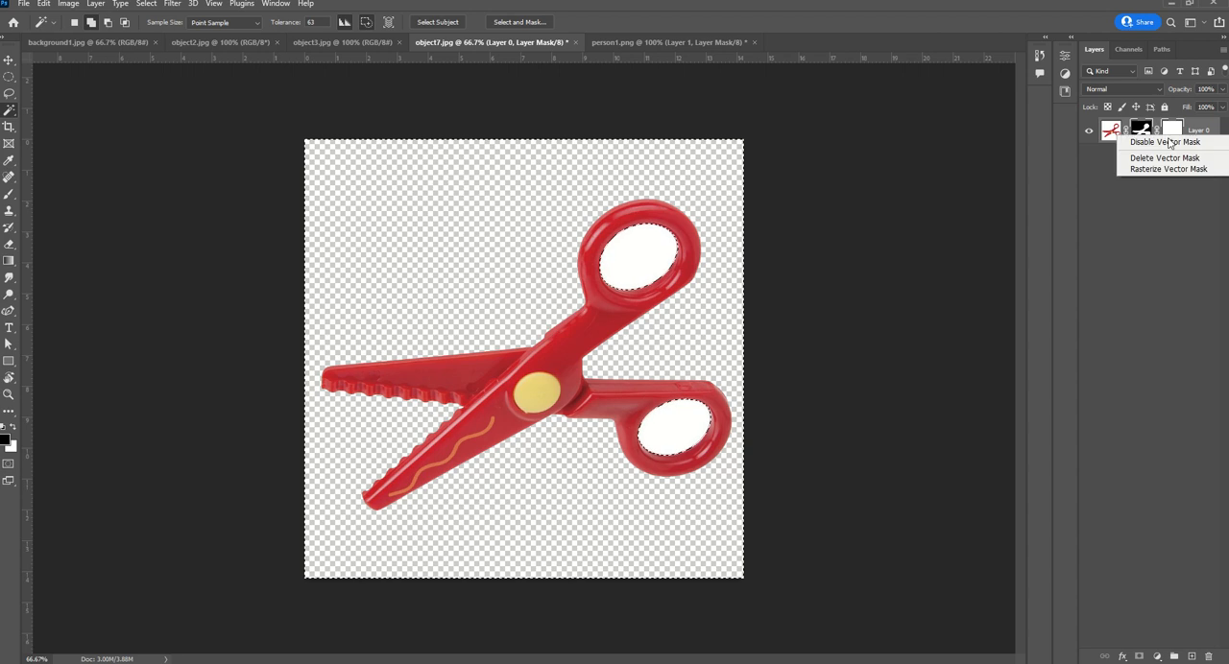
pyautogui.click(1166, 158)
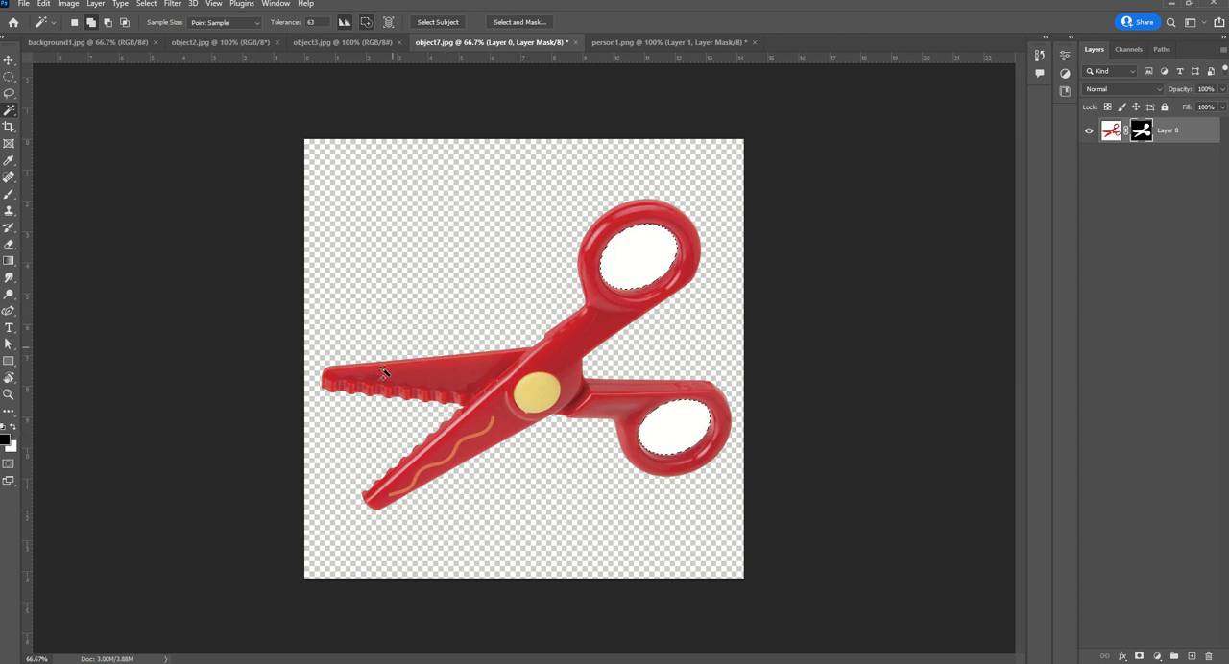
# Brush black on Layer 0's mask inside the selected holes of both handles to hide the white, and deselect
pyautogui.click(8, 193)
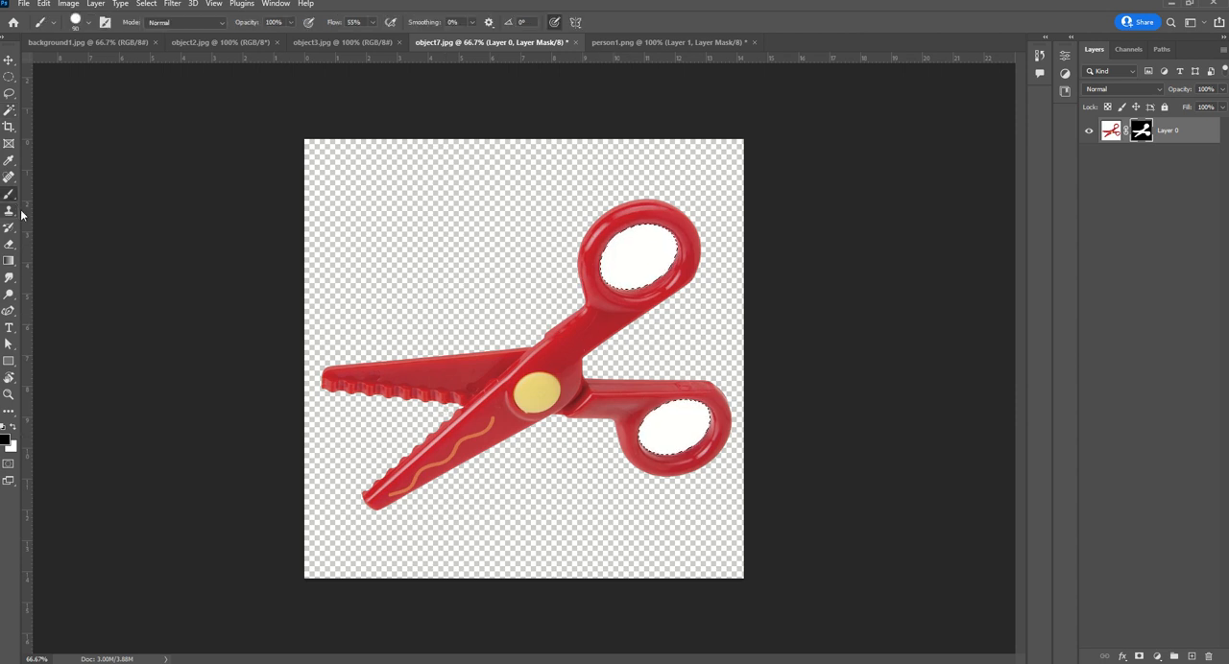
pyautogui.moveTo(605, 270); pyautogui.dragTo(672, 251)
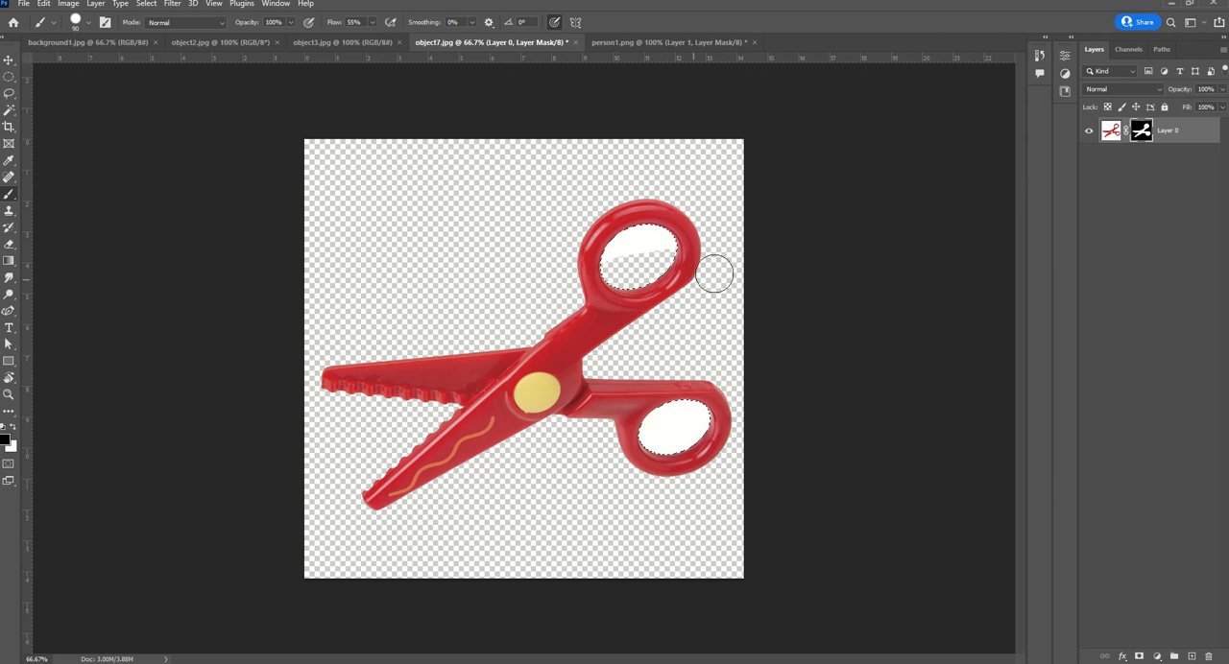
pyautogui.moveTo(576, 259); pyautogui.dragTo(746, 247)
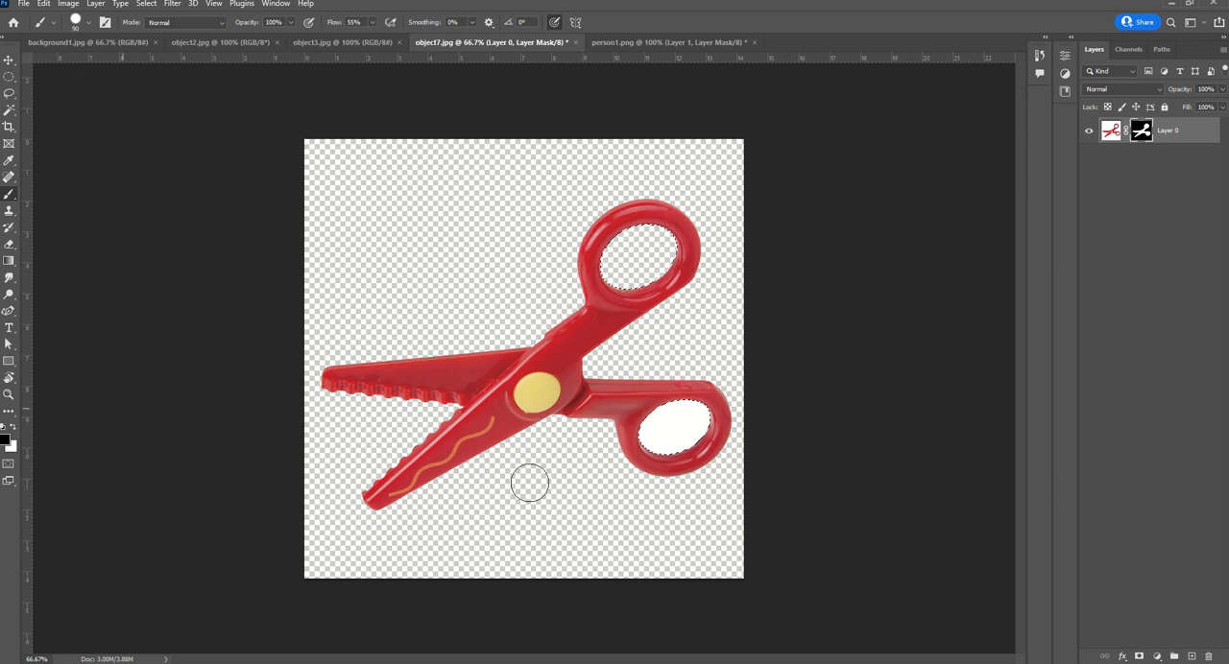
pyautogui.moveTo(657, 423)
pyautogui.mouseDown()
pyautogui.moveTo(693, 413)
pyautogui.moveTo(695, 432)
pyautogui.mouseUp()
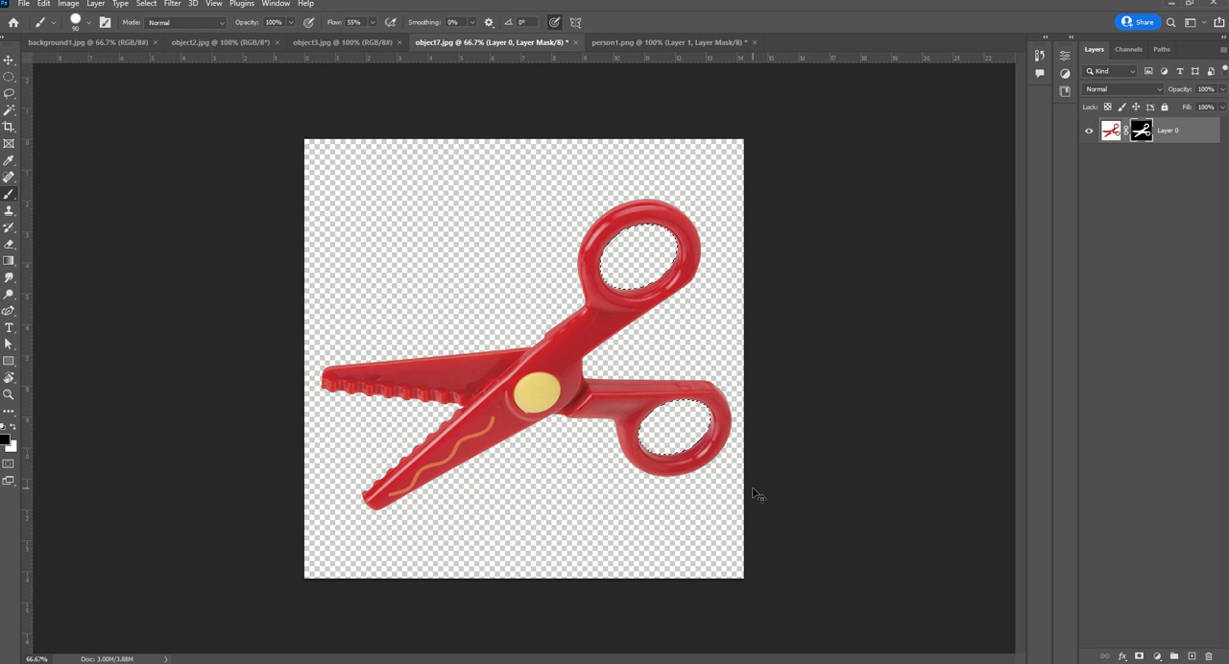
pyautogui.hotkey('ctrl', 'd')
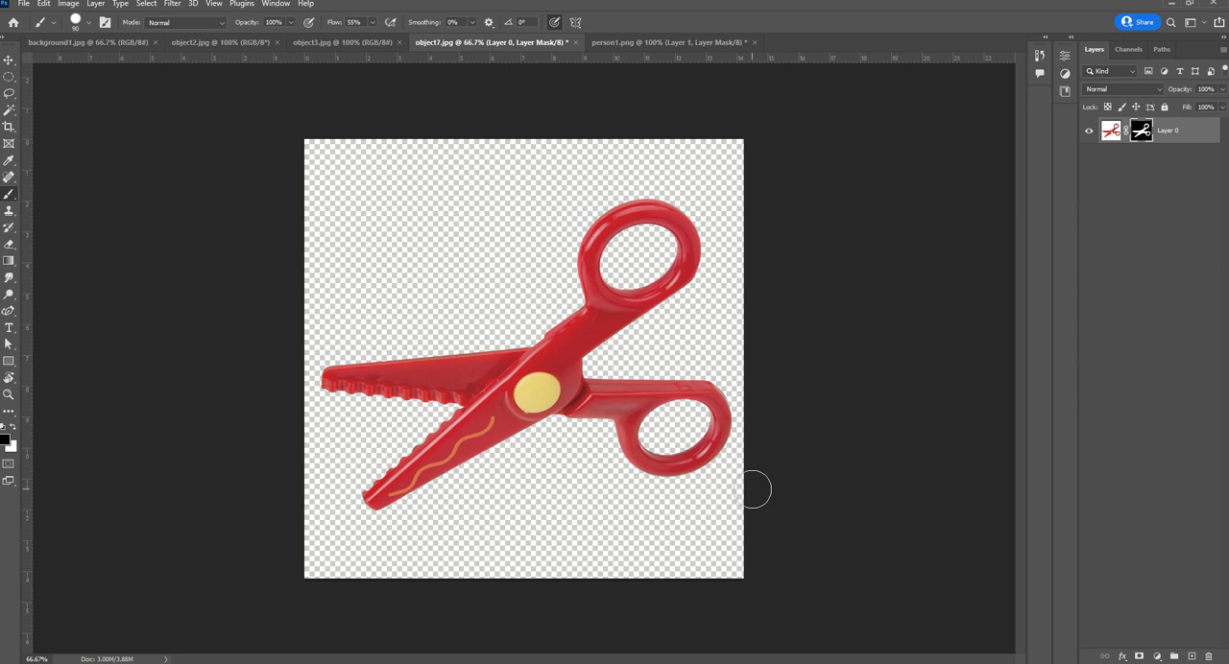